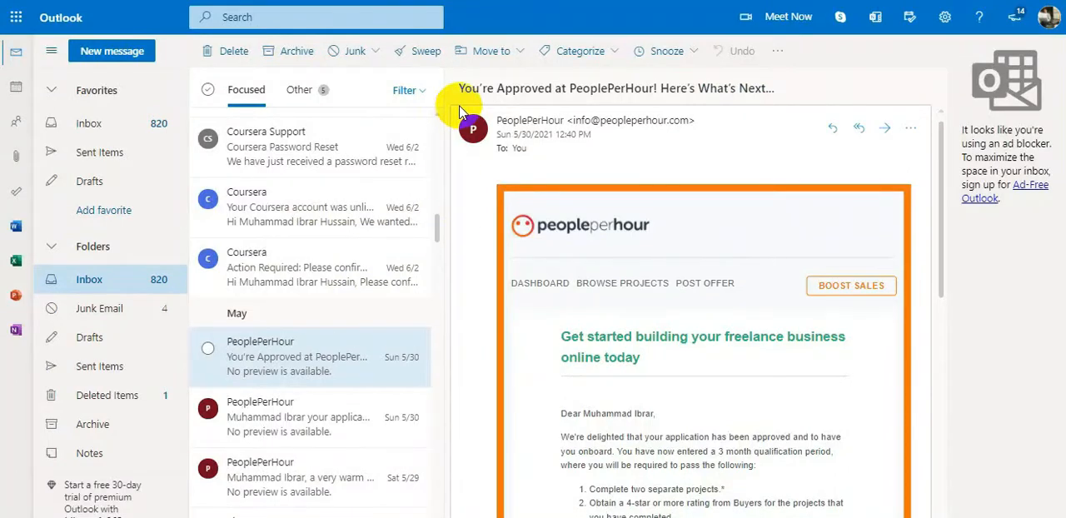
- Open the PeoplePerHour email about the received application and examine the stated review time
{"action": "left_click", "coordinate": [285, 421]}
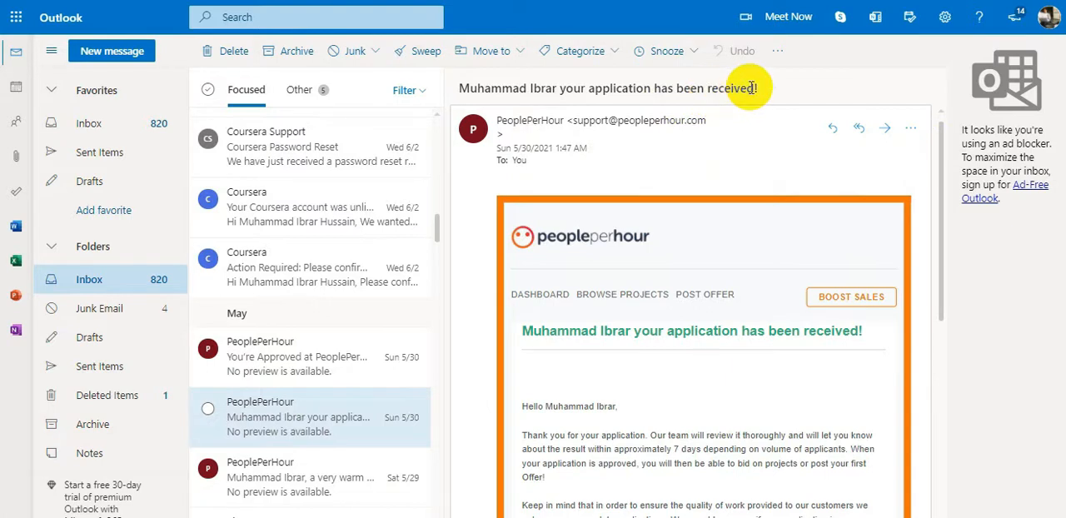
{"action": "left_click_drag", "start_coordinate": [748, 88], "coordinate": [611, 90]}
{"action": "left_click", "coordinate": [530, 91]}
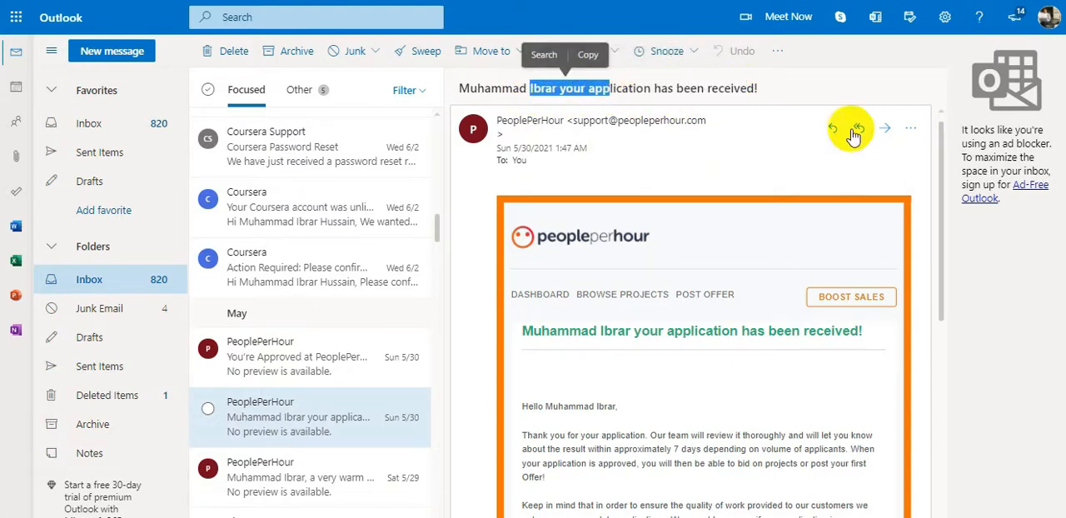
{"action": "scroll", "coordinate": [942, 167], "scroll_direction": "down", "scroll_amount": 3}
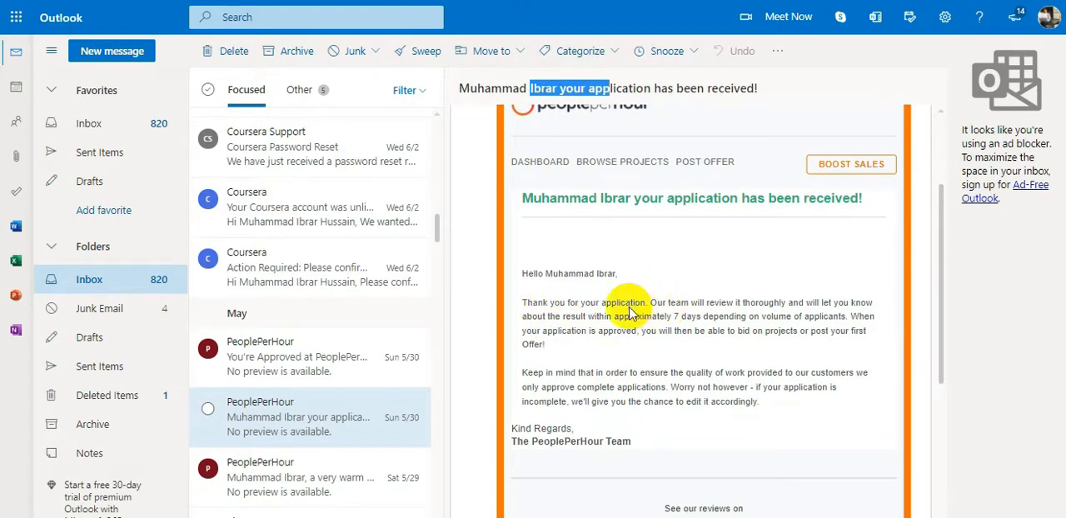
{"action": "left_click_drag", "start_coordinate": [673, 316], "coordinate": [843, 317]}
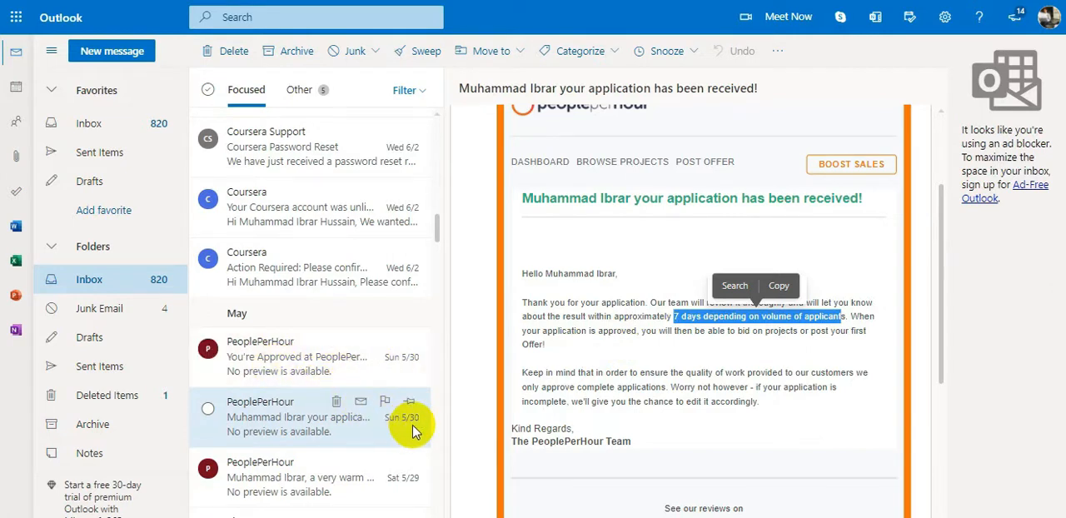
- Open the PeoplePerHour approval email and read its approval paragraph and qualification requirements
{"action": "left_click", "coordinate": [262, 364]}
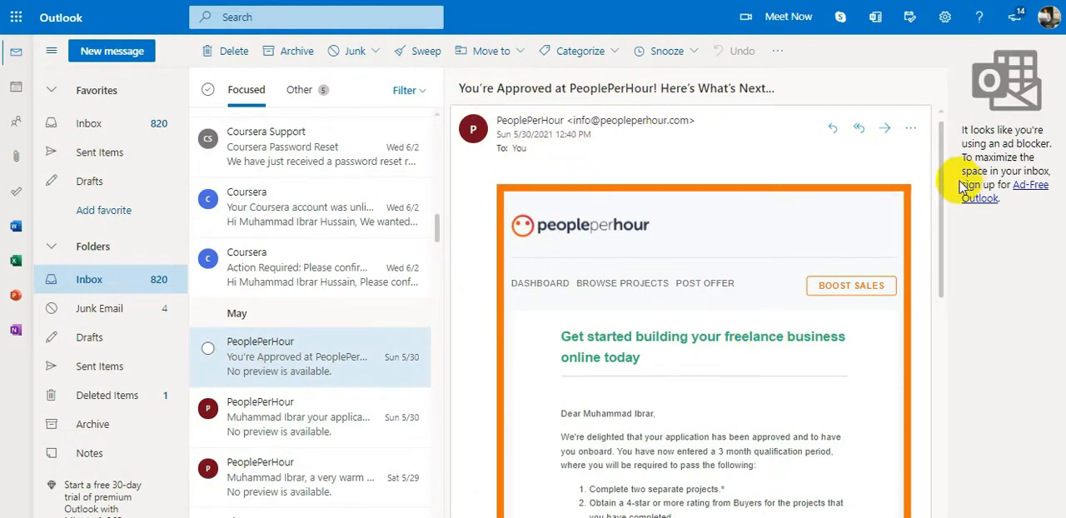
{"action": "left_click_drag", "start_coordinate": [942, 190], "coordinate": [943, 237]}
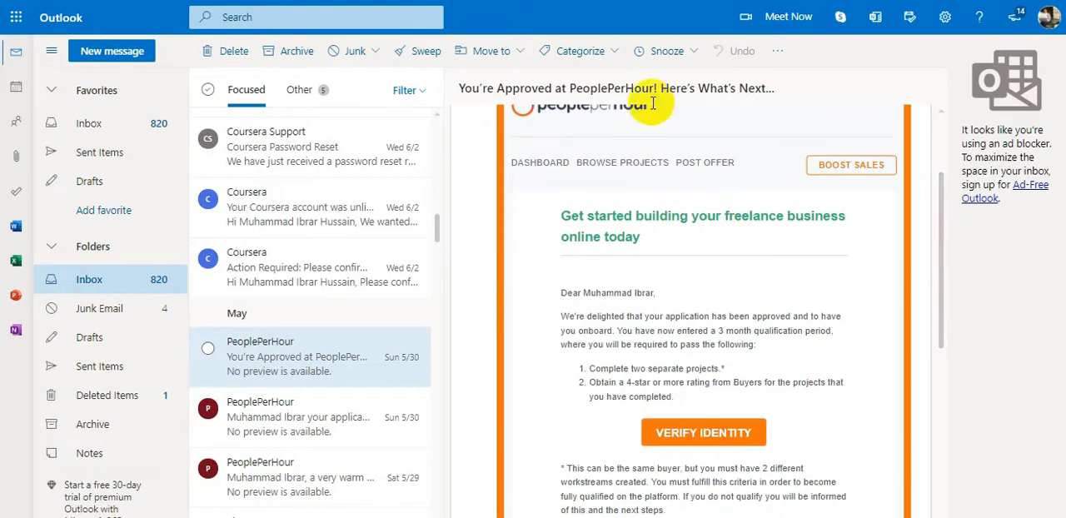
{"action": "mouse_move", "coordinate": [928, 200]}
{"action": "left_mouse_down"}
{"action": "mouse_move", "coordinate": [933, 139]}
{"action": "mouse_move", "coordinate": [930, 216]}
{"action": "left_mouse_up"}
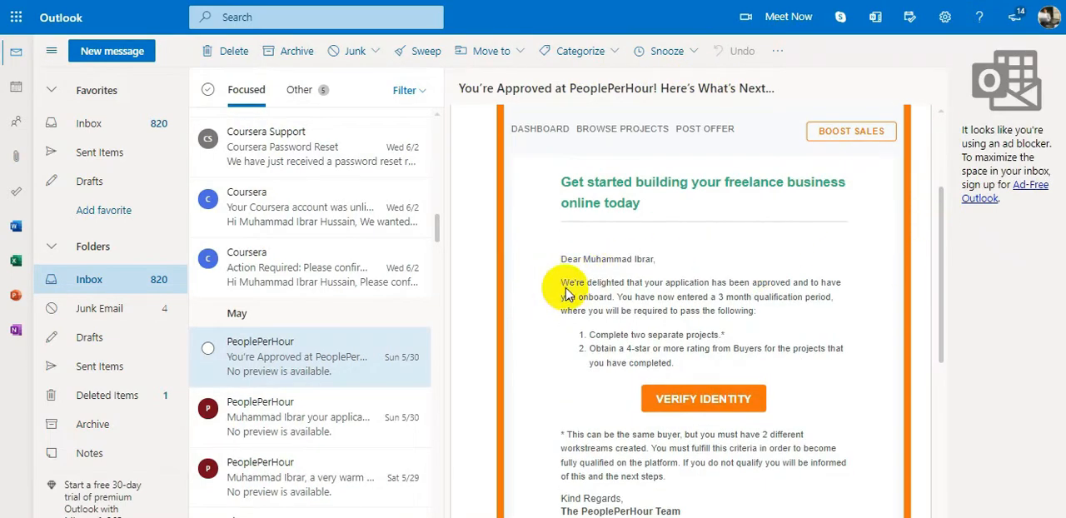
{"action": "left_click_drag", "start_coordinate": [579, 283], "coordinate": [826, 284]}
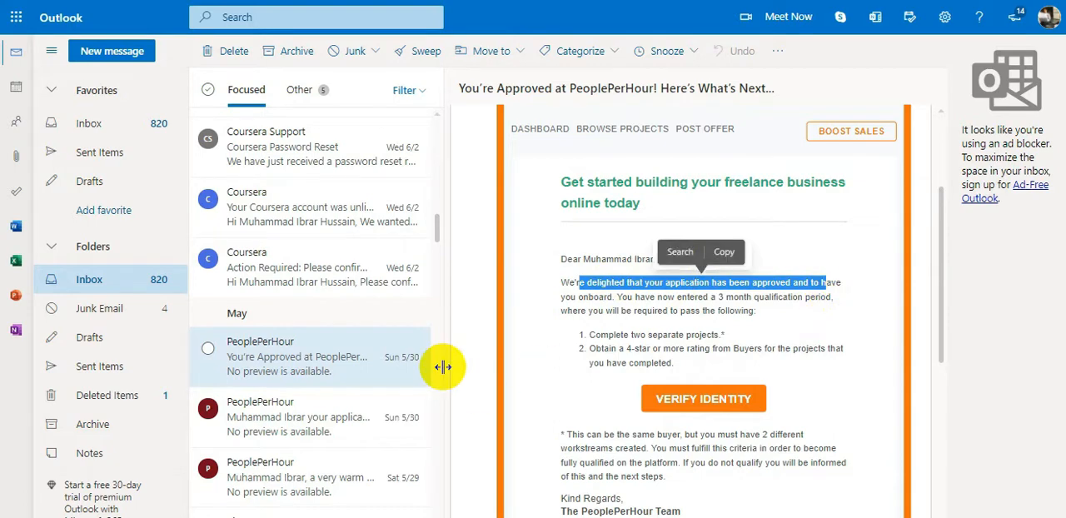
- Switch to the video player with the PeoplePerHour member application recording and show it full screen
{"action": "mouse_move", "coordinate": [192, 516]}
{"action": "left_click", "coordinate": [187, 452]}
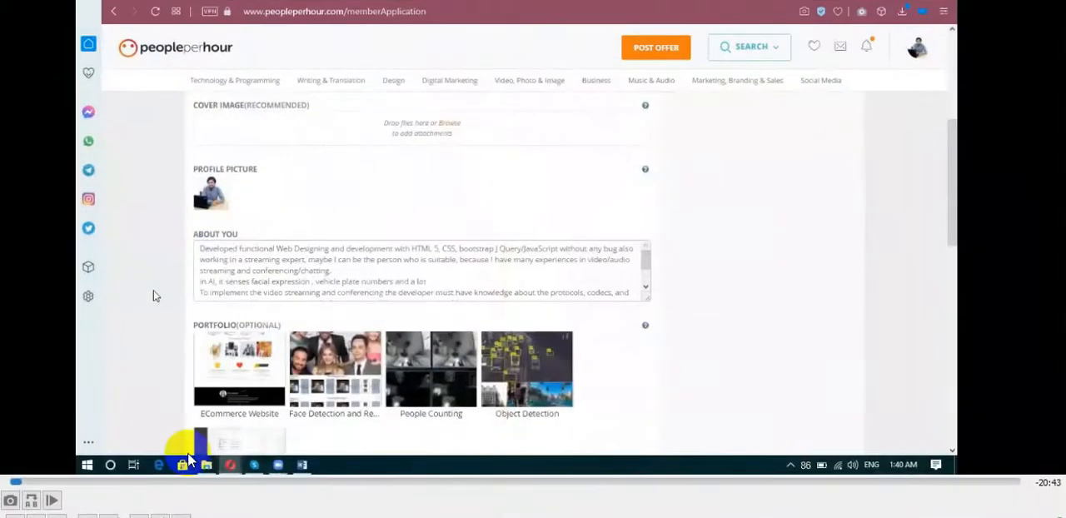
{"action": "double_click", "coordinate": [202, 312]}
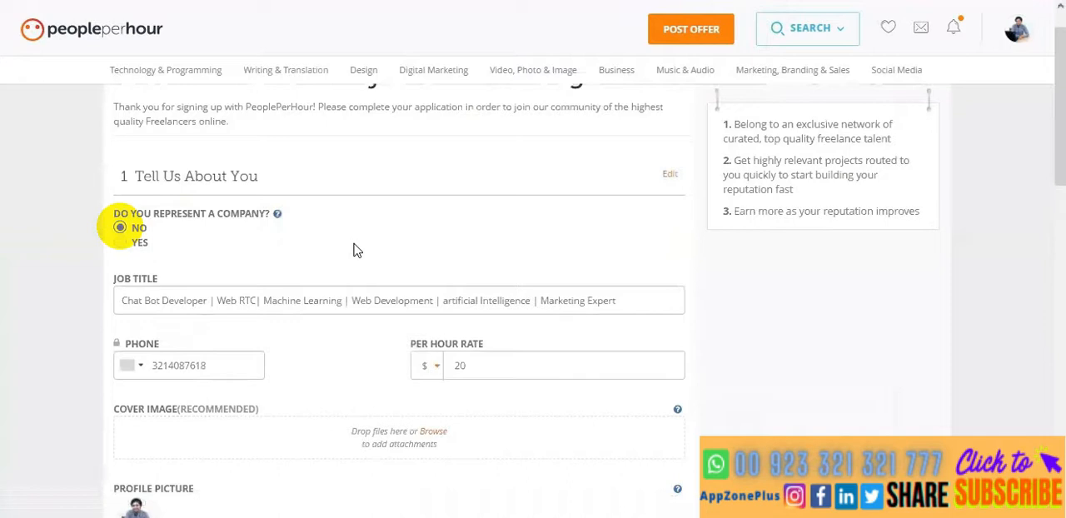
- Examine the company status, job title, per hour rate, profile picture and About You text in the Tell Us About You section
{"action": "scroll", "coordinate": [353, 250], "scroll_direction": "down", "scroll_amount": 2}
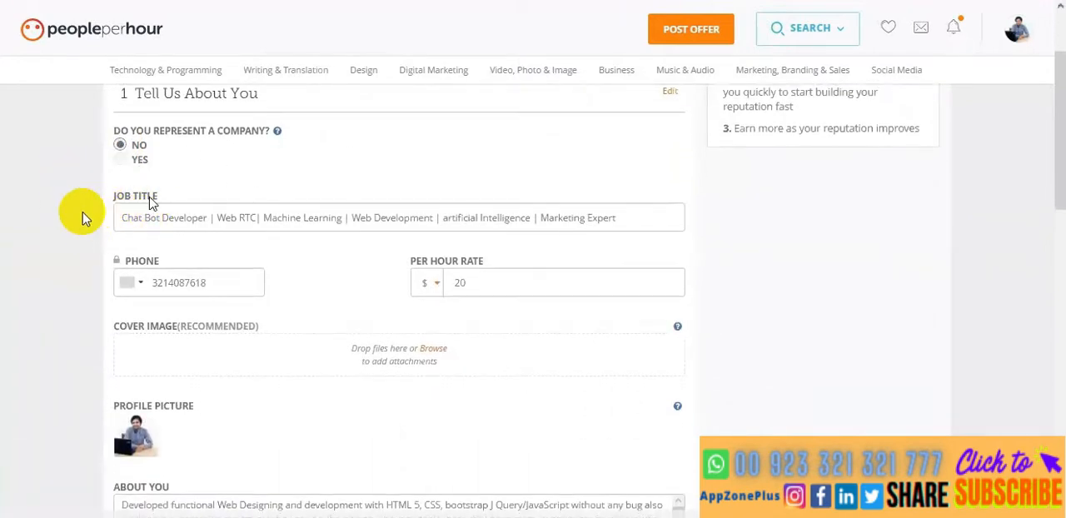
{"action": "left_click", "coordinate": [209, 217]}
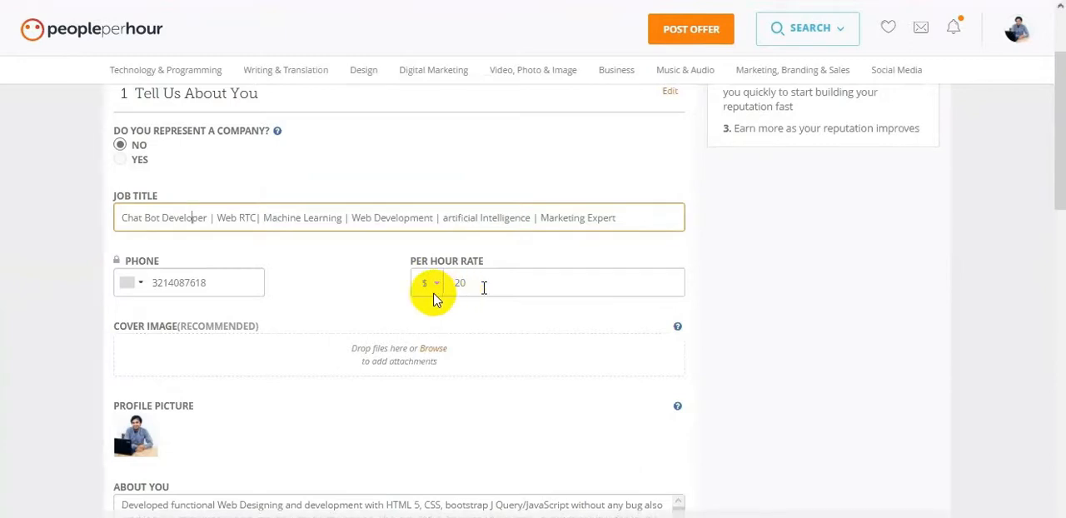
{"action": "left_click", "coordinate": [483, 286]}
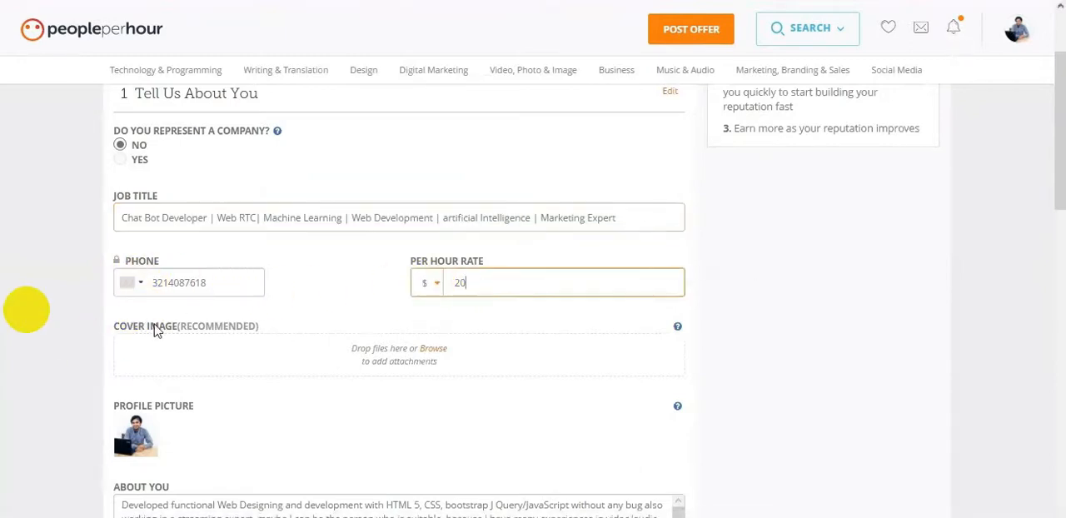
{"action": "left_click", "coordinate": [86, 316]}
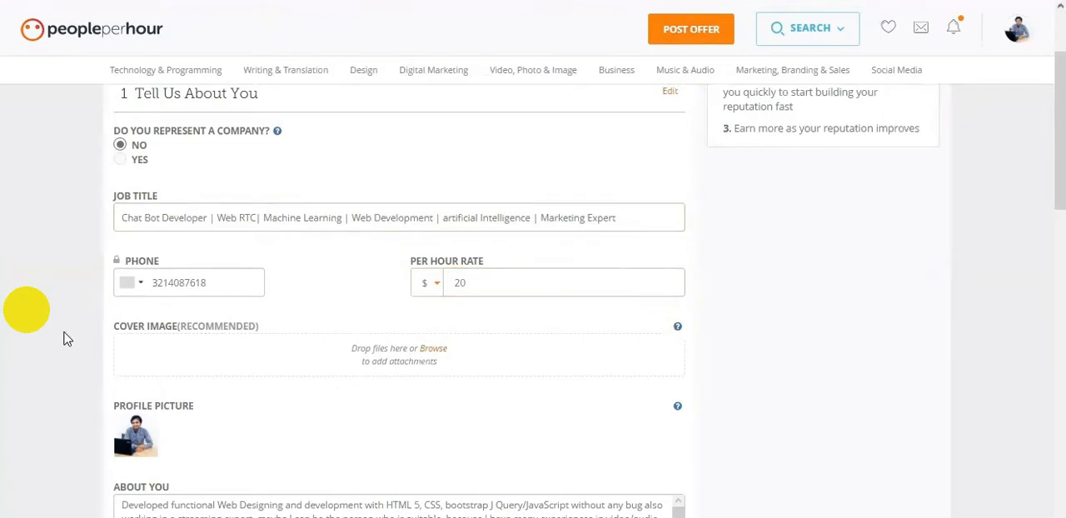
{"action": "scroll", "coordinate": [68, 339], "scroll_direction": "down", "scroll_amount": 3}
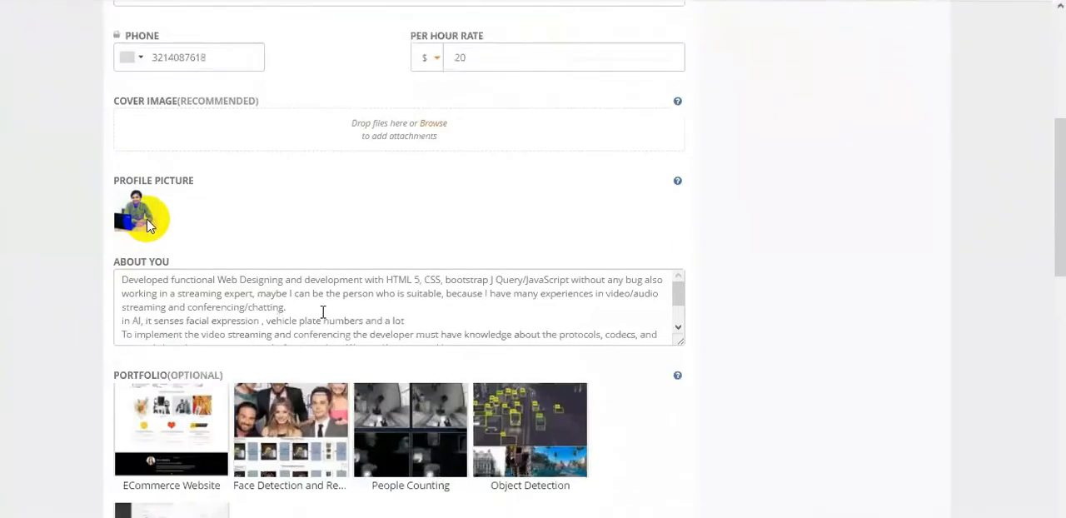
{"action": "left_click", "coordinate": [323, 312]}
{"action": "left_click_drag", "start_coordinate": [676, 296], "coordinate": [669, 264]}
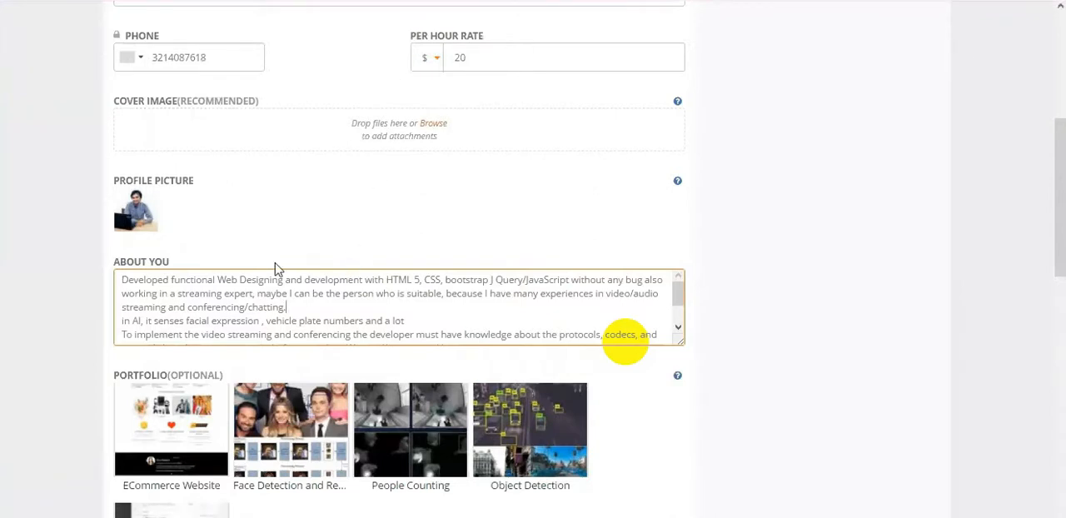
{"action": "left_click", "coordinate": [79, 272]}
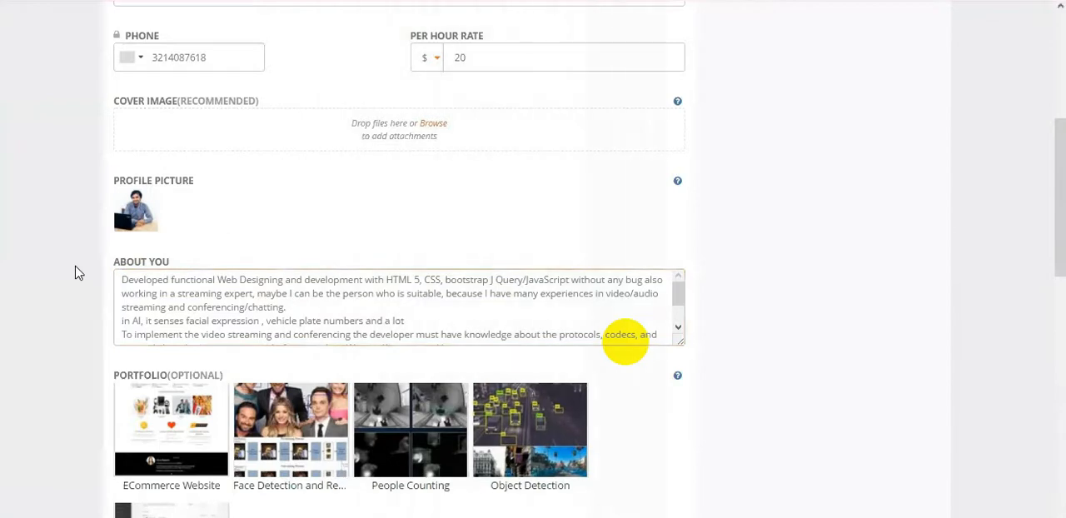
- Examine the portfolio samples and the options for adding files in the Tell Us About You section
{"action": "scroll", "coordinate": [75, 273], "scroll_direction": "up", "scroll_amount": 1}
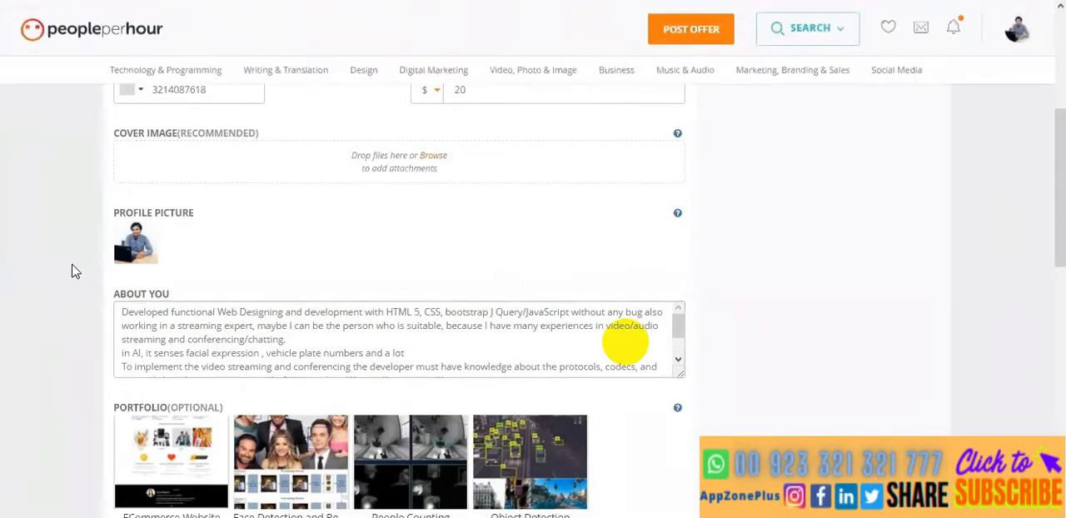
{"action": "scroll", "coordinate": [75, 272], "scroll_direction": "down", "scroll_amount": 3}
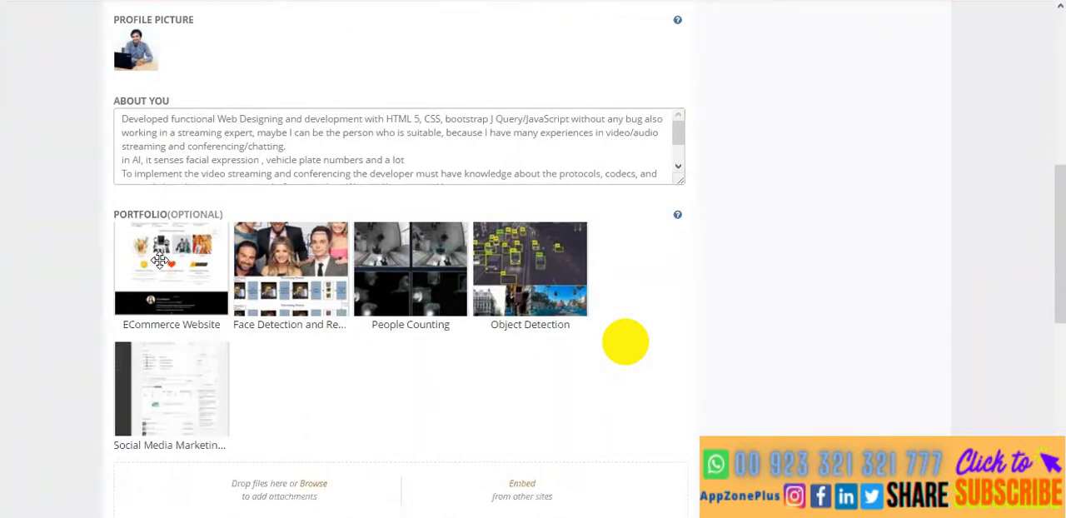
{"action": "left_click_drag", "start_coordinate": [159, 260], "coordinate": [233, 220]}
{"action": "left_click_drag", "start_coordinate": [148, 391], "coordinate": [588, 222]}
{"action": "scroll", "coordinate": [72, 287], "scroll_direction": "down", "scroll_amount": 3}
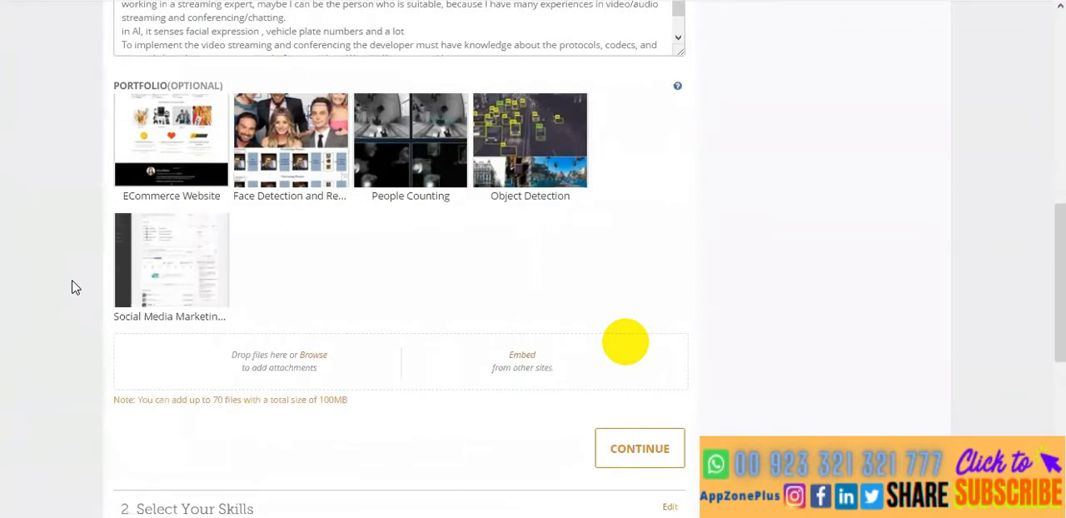
{"action": "scroll", "coordinate": [72, 287], "scroll_direction": "down", "scroll_amount": 6}
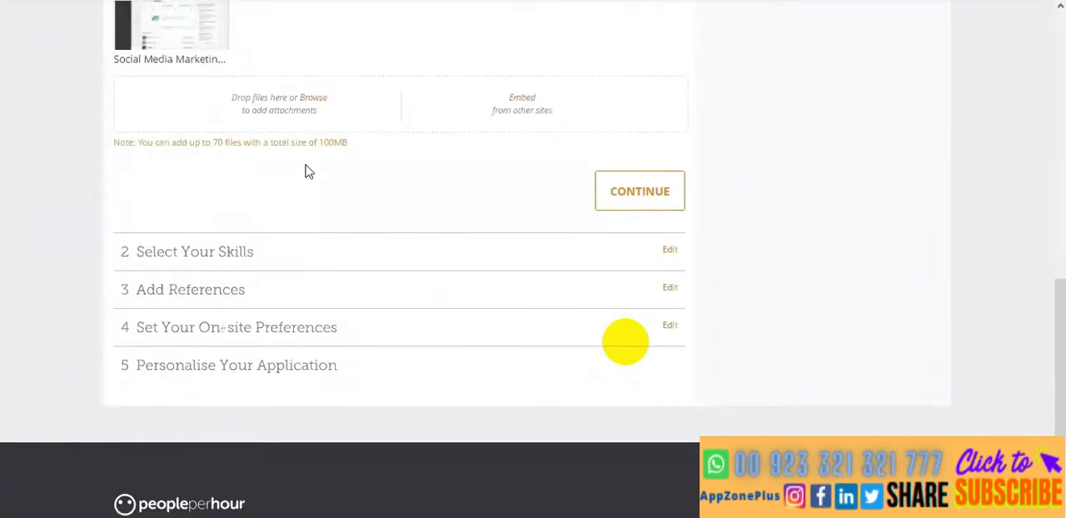
- Continue past the Tell Us About You section and open the Add References section for editing
{"action": "left_click", "coordinate": [649, 194]}
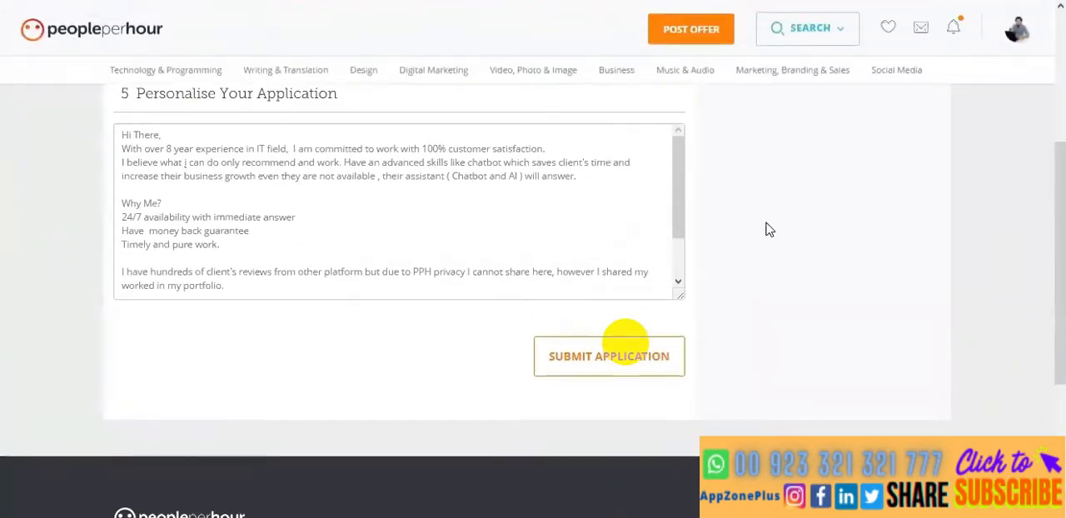
{"action": "scroll", "coordinate": [769, 230], "scroll_direction": "up", "scroll_amount": 3}
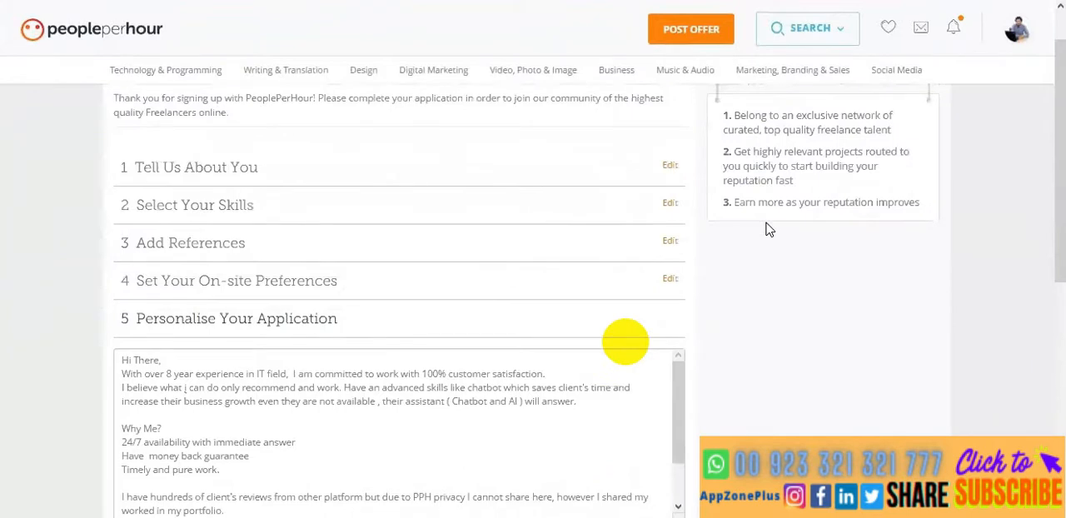
{"action": "left_click", "coordinate": [670, 242]}
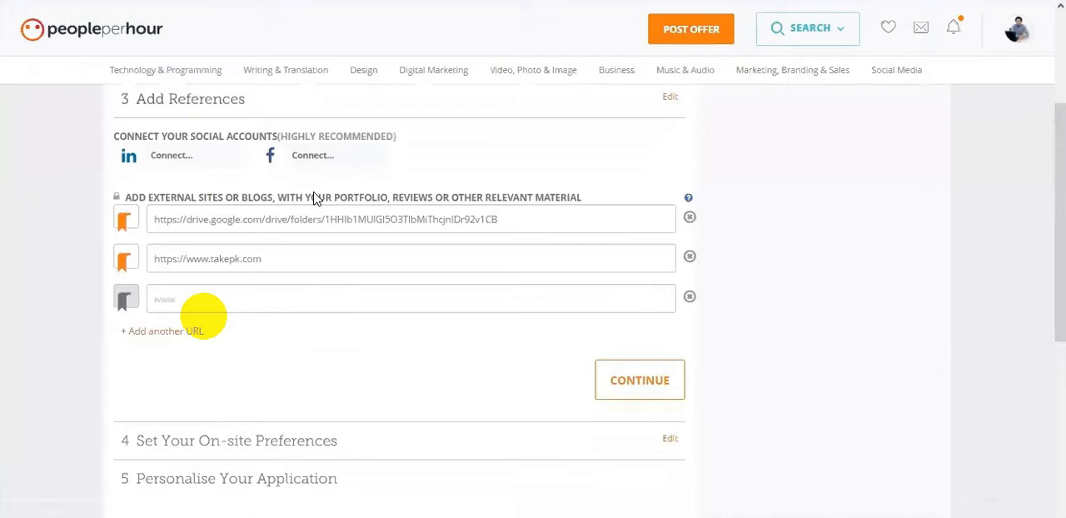
{"action": "scroll", "coordinate": [315, 198], "scroll_direction": "down", "scroll_amount": 1}
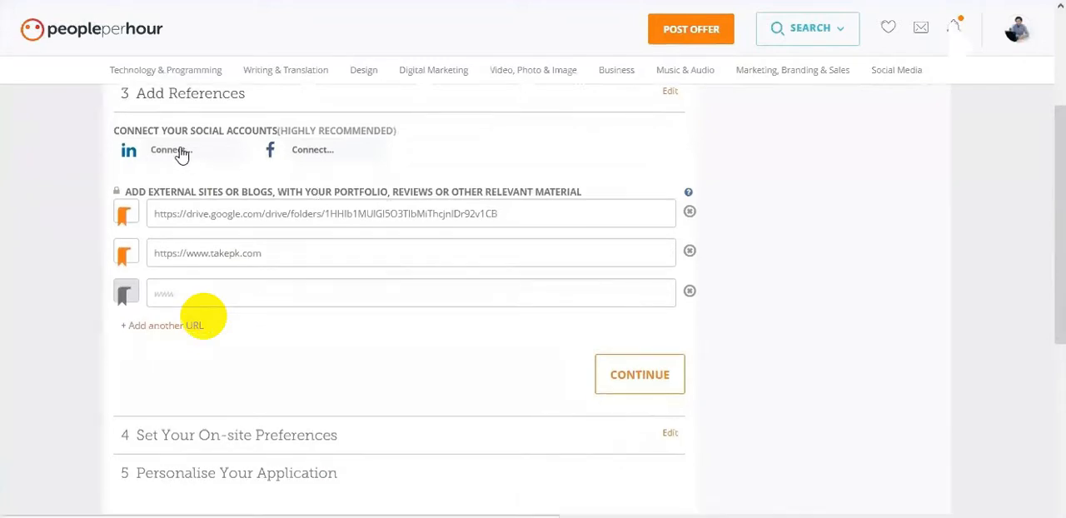
- Copy the Google Drive folder URL from the first external site reference
{"action": "left_click", "coordinate": [255, 215]}
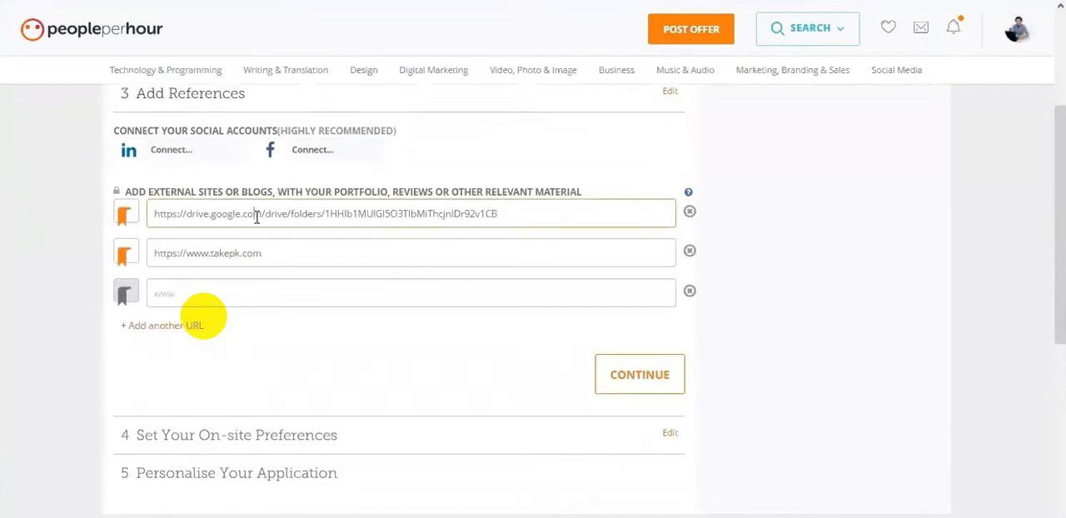
{"action": "left_click_drag", "start_coordinate": [517, 209], "coordinate": [152, 213]}
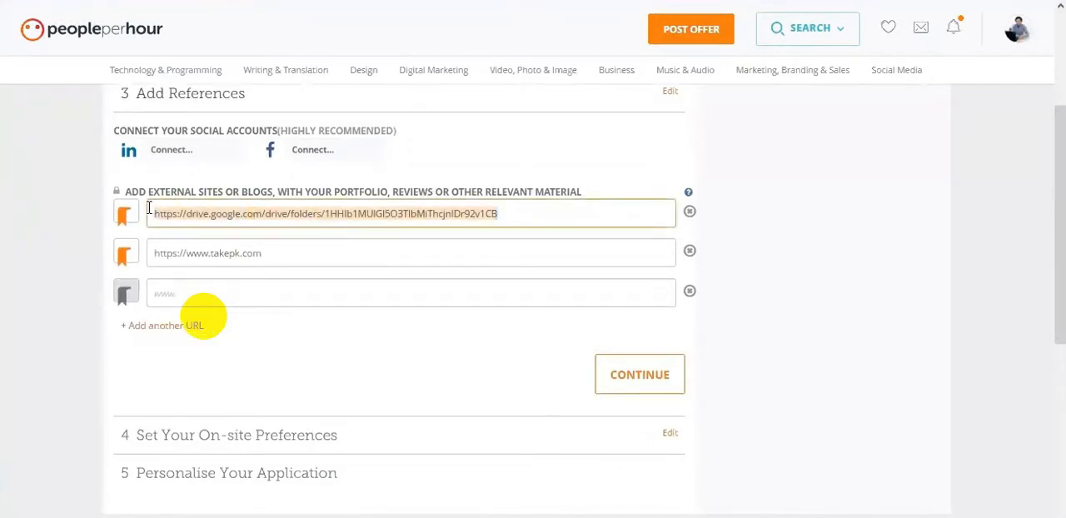
{"action": "right_click", "coordinate": [202, 221]}
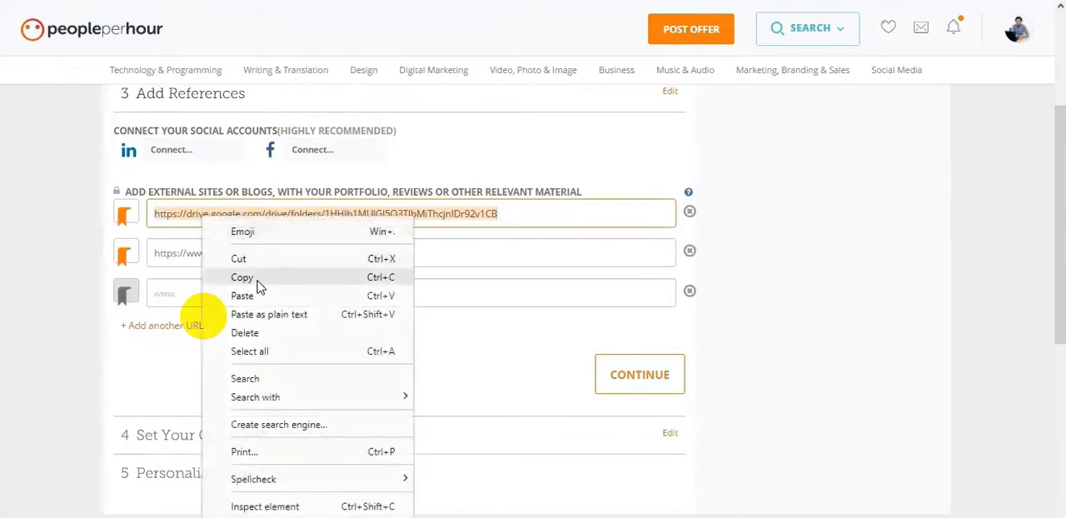
{"action": "left_click", "coordinate": [241, 277]}
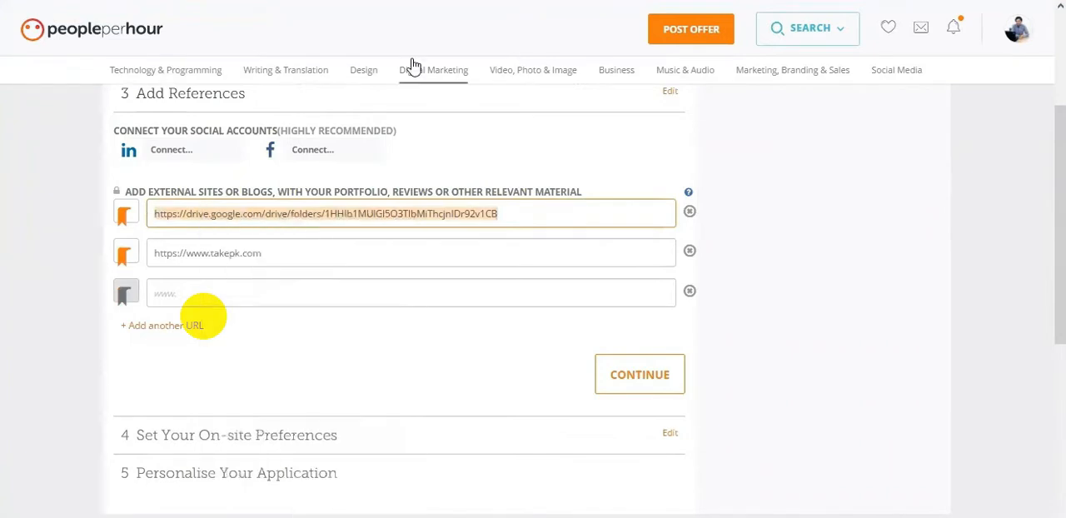
- Connect LinkedIn to the application by signing in with the account password and allowing PeoplePerHour.com access
{"action": "left_click", "coordinate": [188, 151]}
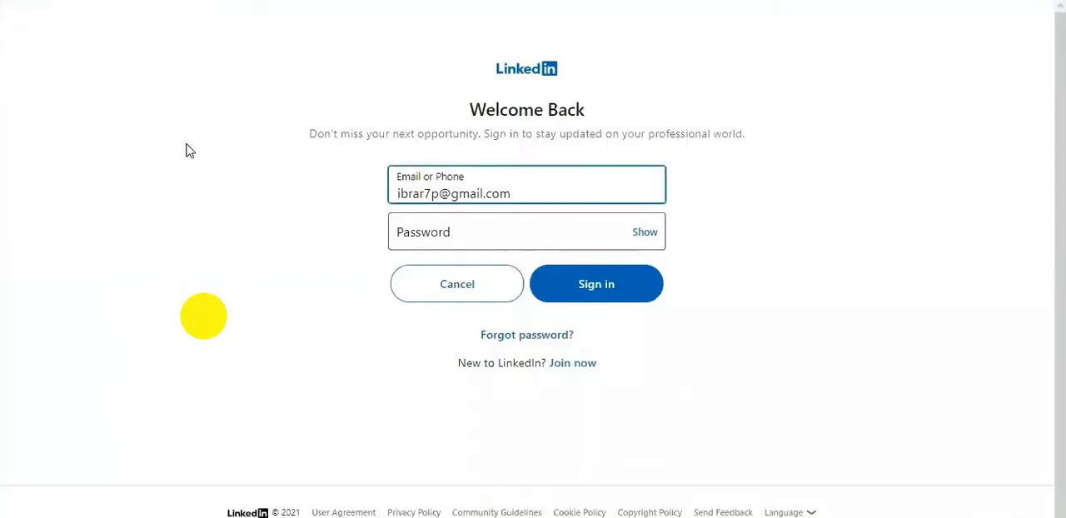
{"action": "left_click", "coordinate": [459, 230]}
{"action": "left_click", "coordinate": [449, 286]}
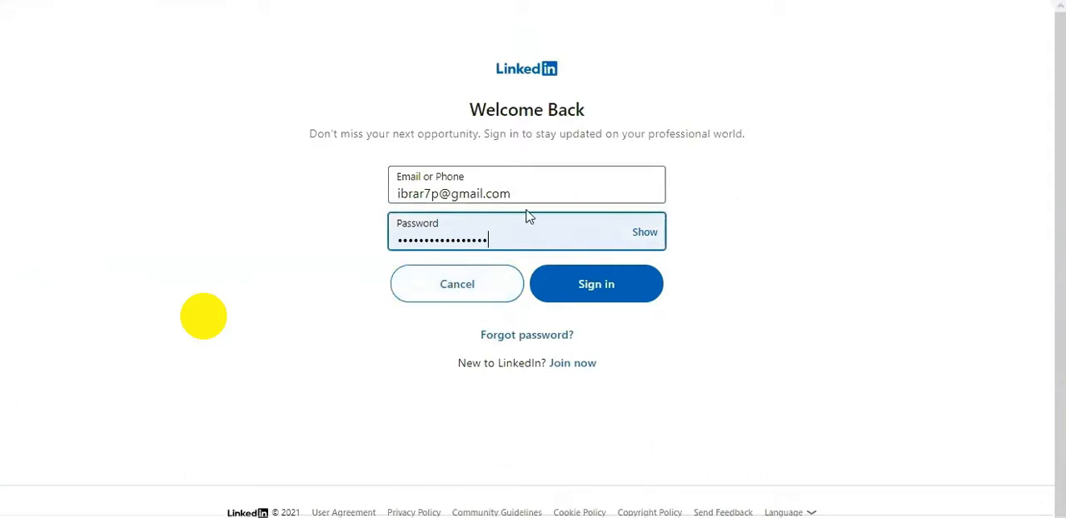
{"action": "left_click", "coordinate": [609, 287]}
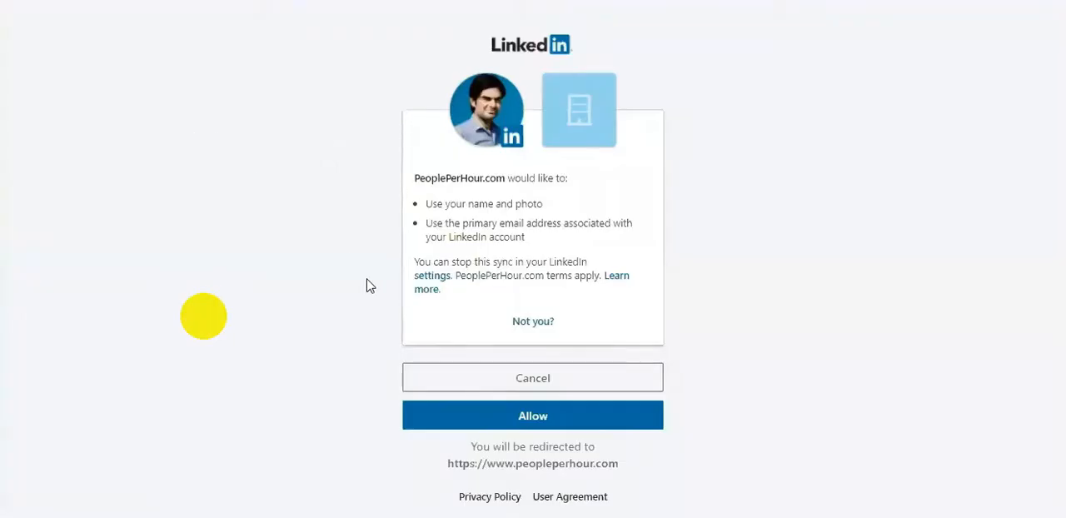
{"action": "left_click", "coordinate": [489, 422]}
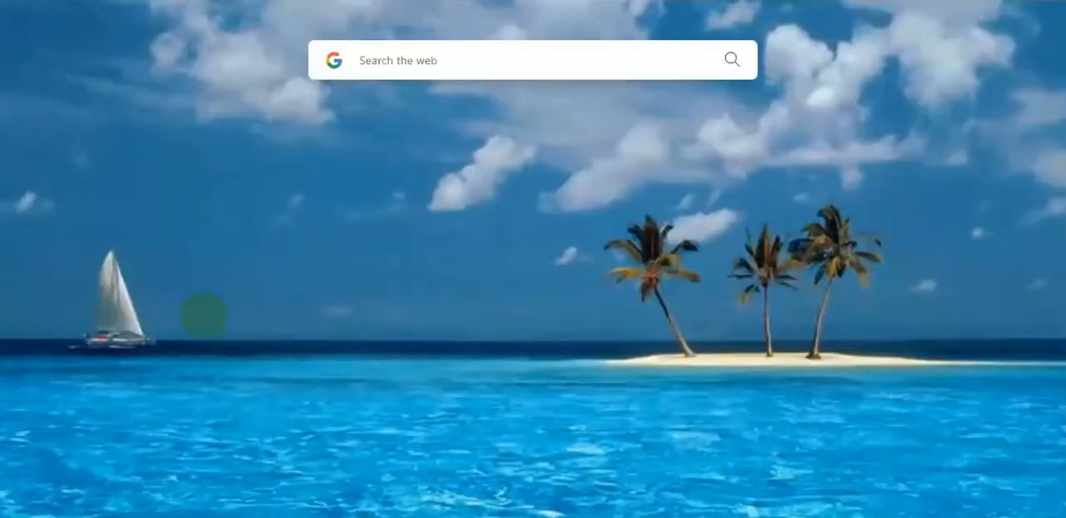
- Open LinkedIn's data privacy settings and expand Permitted services under Other applications
{"action": "type", "text": "lin"}
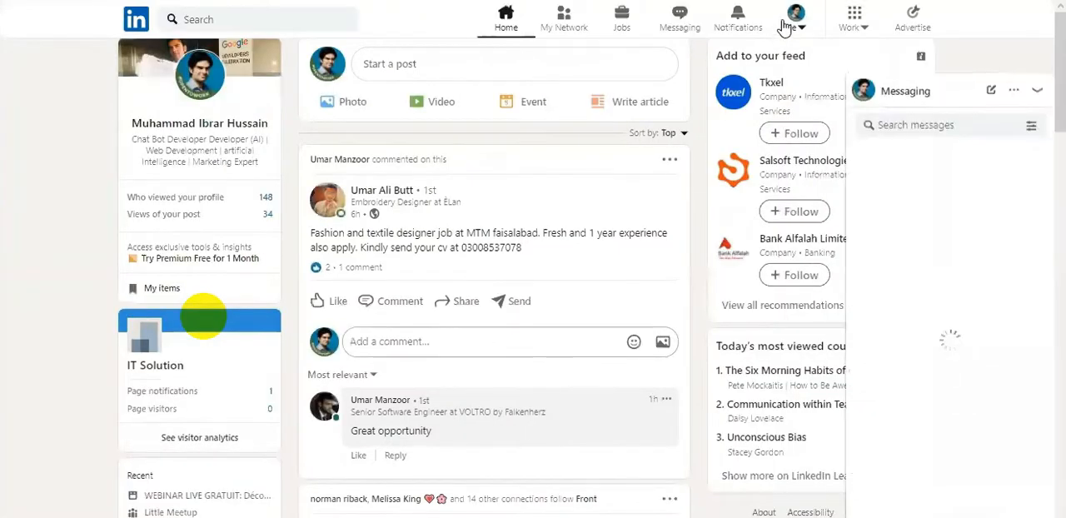
{"action": "left_click", "coordinate": [790, 24]}
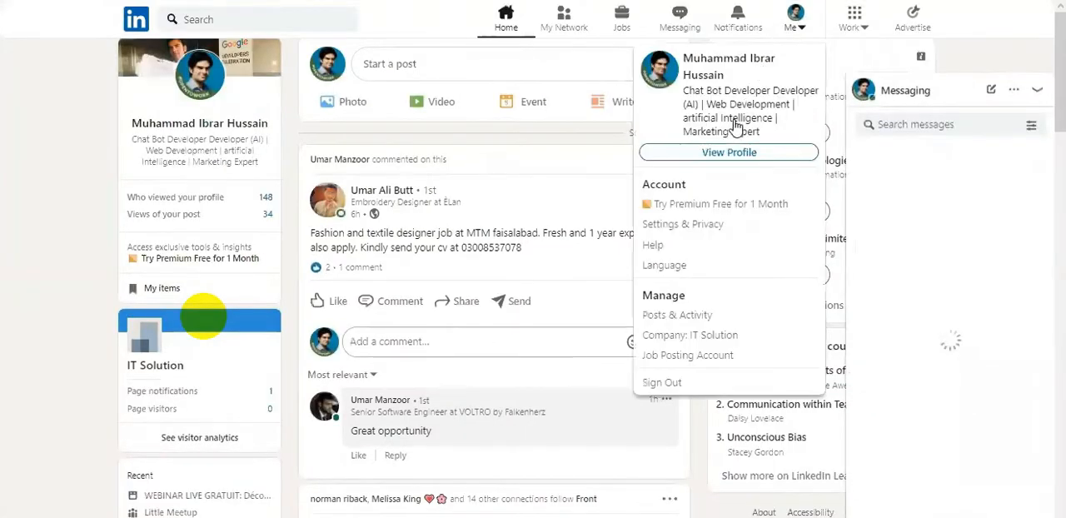
{"action": "left_click", "coordinate": [680, 225]}
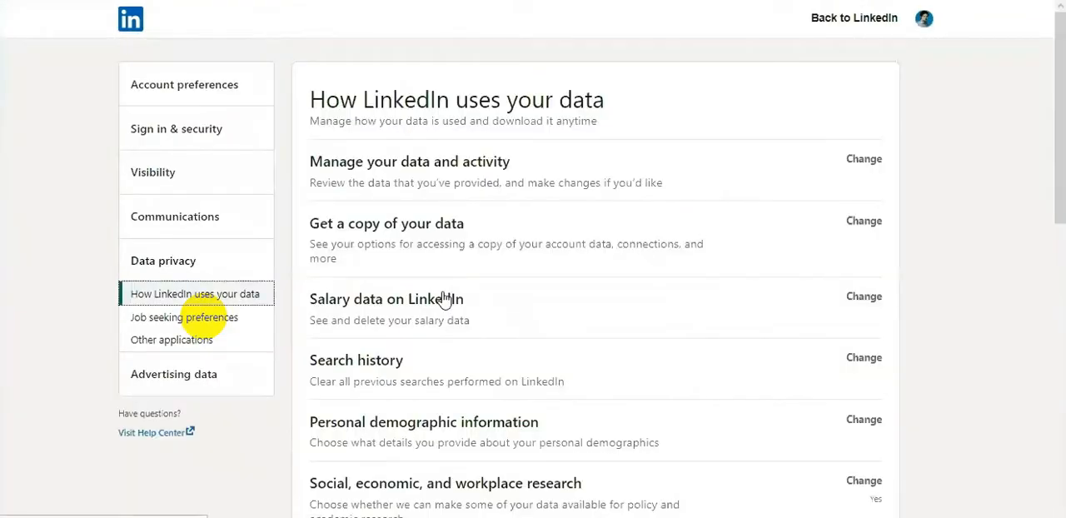
{"action": "left_click", "coordinate": [213, 340]}
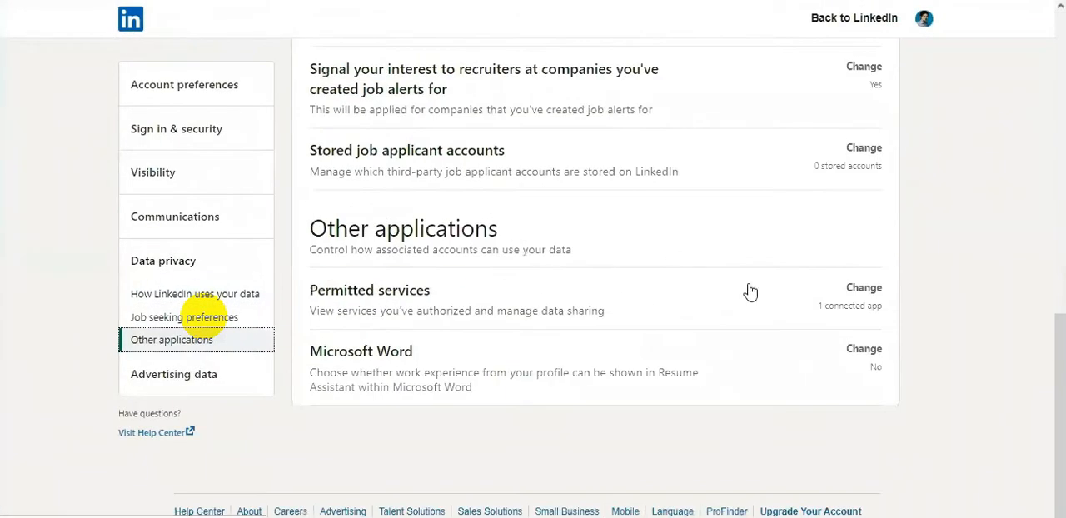
{"action": "left_click", "coordinate": [874, 293]}
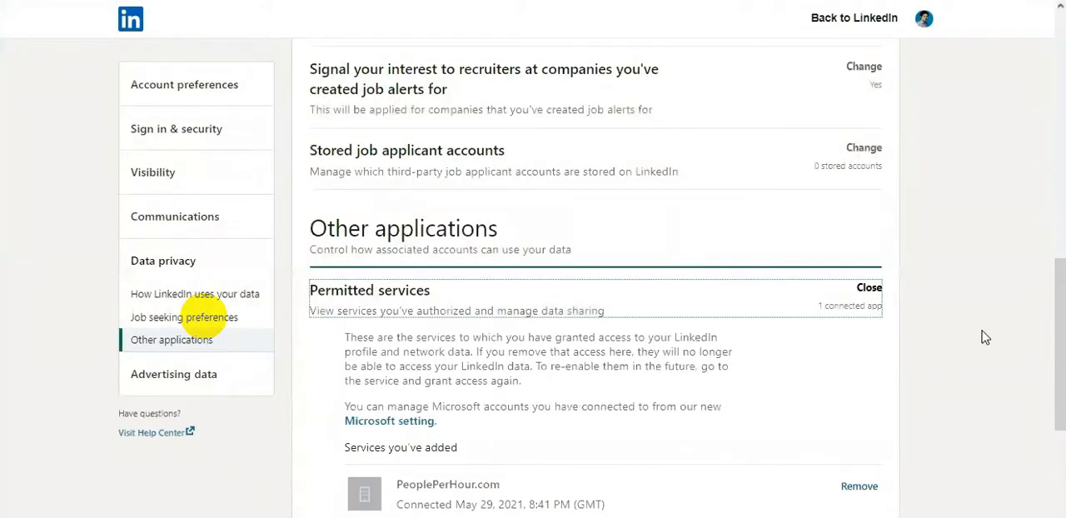
- Remove PeoplePerHour.com from LinkedIn's permitted services and collapse that setting
{"action": "left_click_drag", "start_coordinate": [1060, 334], "coordinate": [1061, 379]}
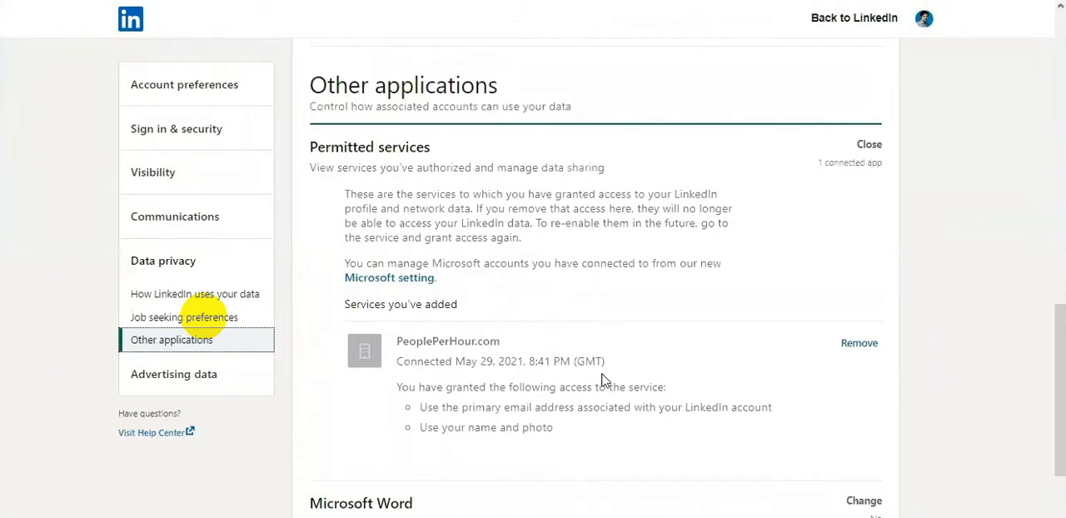
{"action": "left_click_drag", "start_coordinate": [530, 364], "coordinate": [585, 364]}
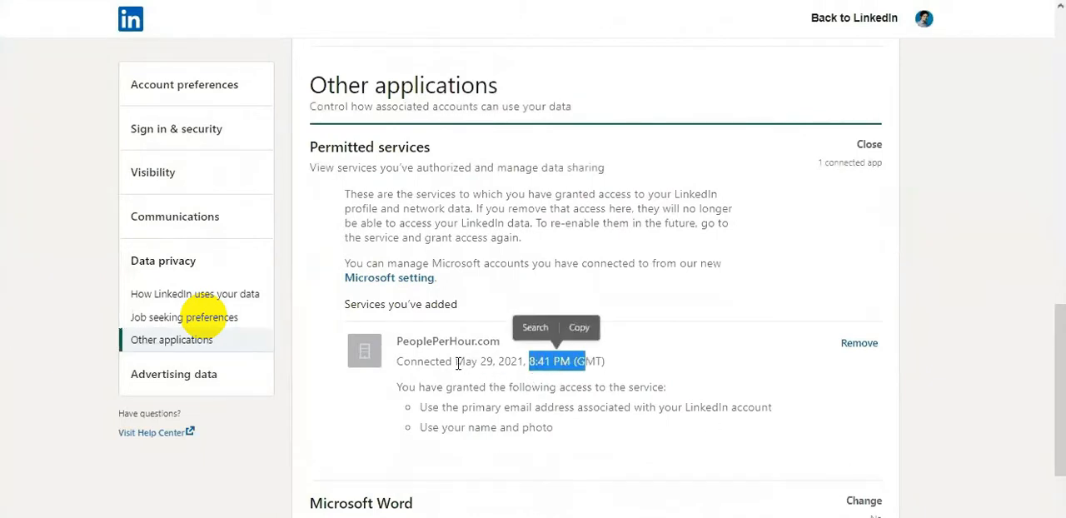
{"action": "left_click_drag", "start_coordinate": [416, 342], "coordinate": [464, 341]}
{"action": "left_click", "coordinate": [867, 358]}
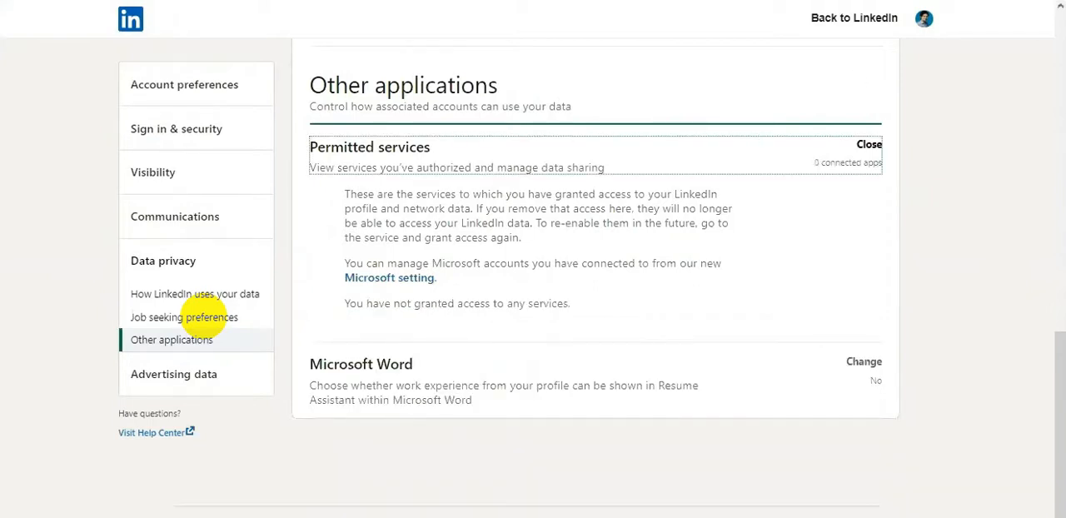
{"action": "left_click", "coordinate": [881, 150]}
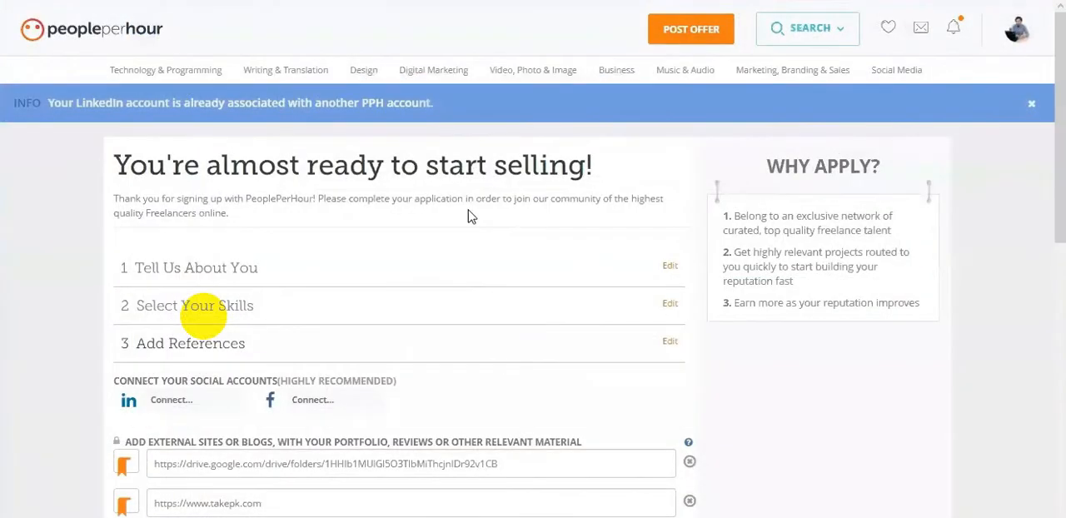
- Return to the PeoplePerHour application and continue past Add References to the Personalise Your Application section
{"action": "scroll", "coordinate": [108, 347], "scroll_direction": "down", "scroll_amount": 1}
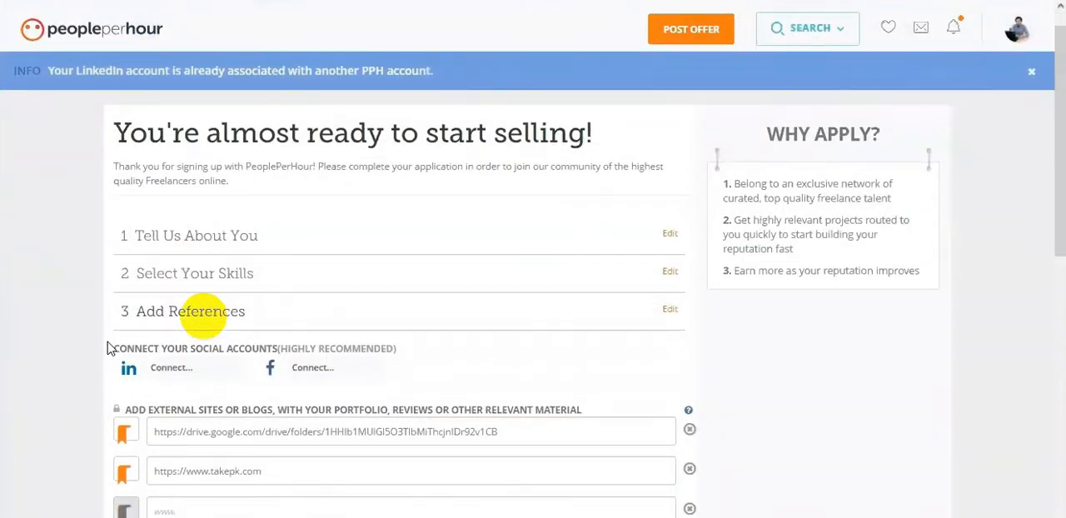
{"action": "scroll", "coordinate": [108, 348], "scroll_direction": "down", "scroll_amount": 2}
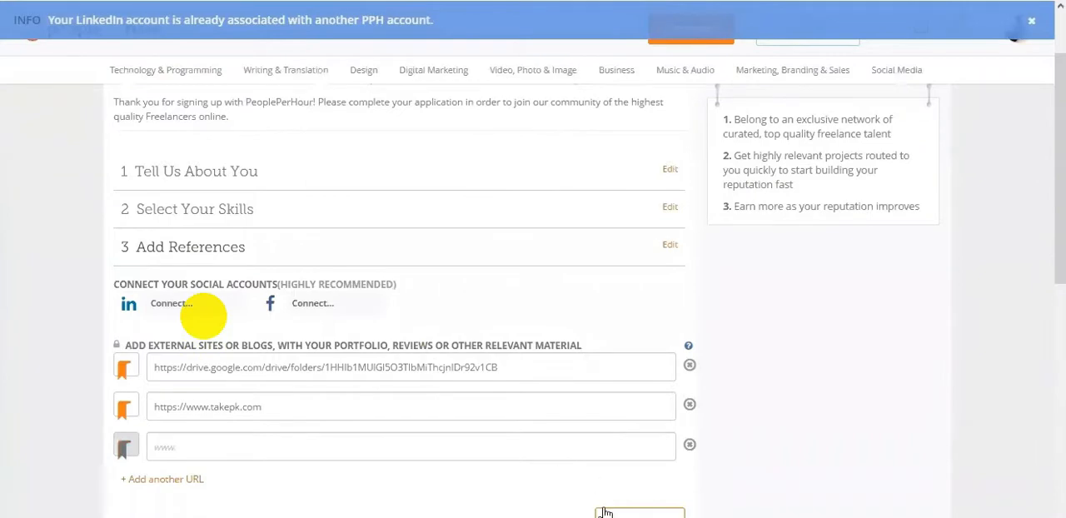
{"action": "left_click", "coordinate": [640, 513]}
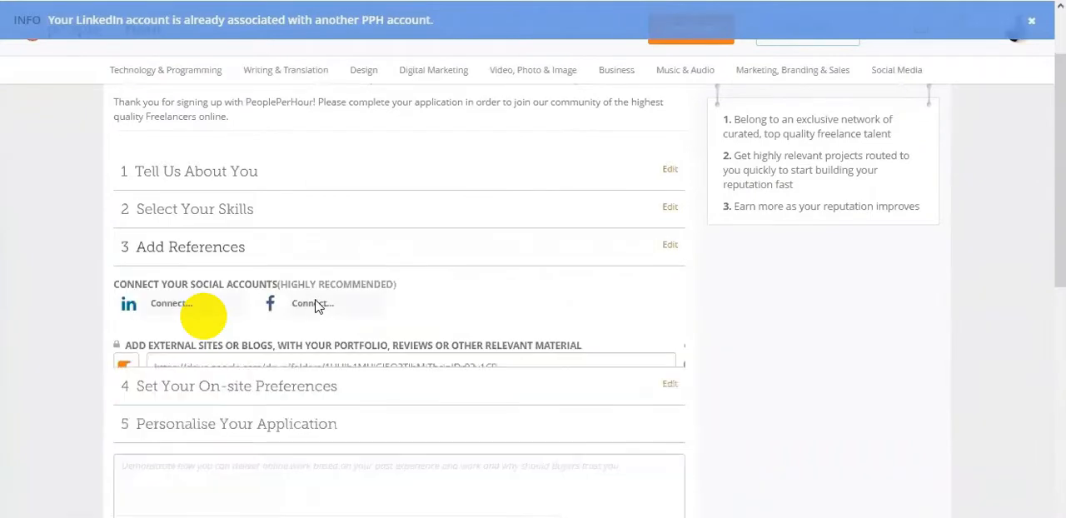
{"action": "scroll", "coordinate": [172, 212], "scroll_direction": "down", "scroll_amount": 6}
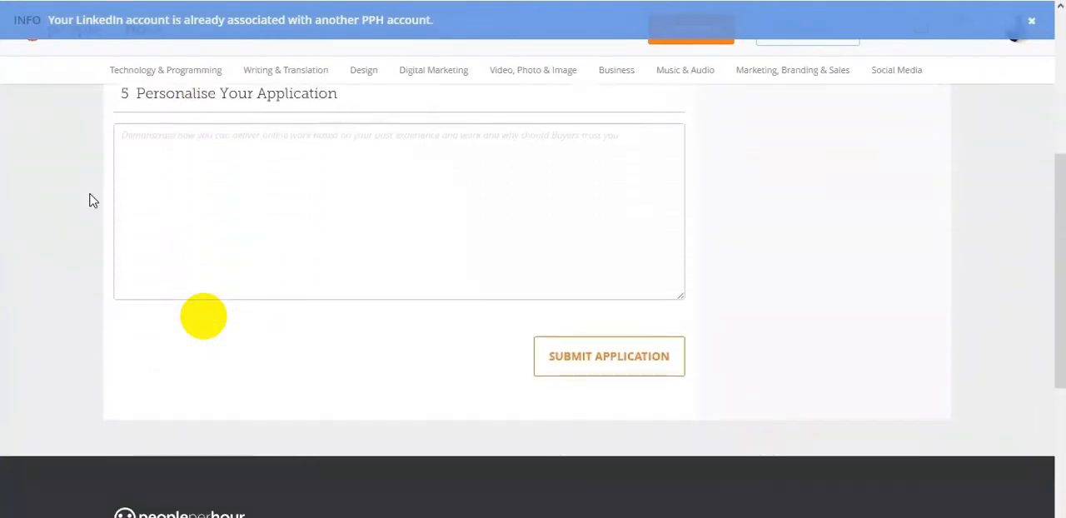
{"action": "scroll", "coordinate": [92, 201], "scroll_direction": "up", "scroll_amount": 2}
{"action": "scroll", "coordinate": [55, 251], "scroll_direction": "up", "scroll_amount": 5}
{"action": "scroll", "coordinate": [55, 252], "scroll_direction": "down", "scroll_amount": 3}
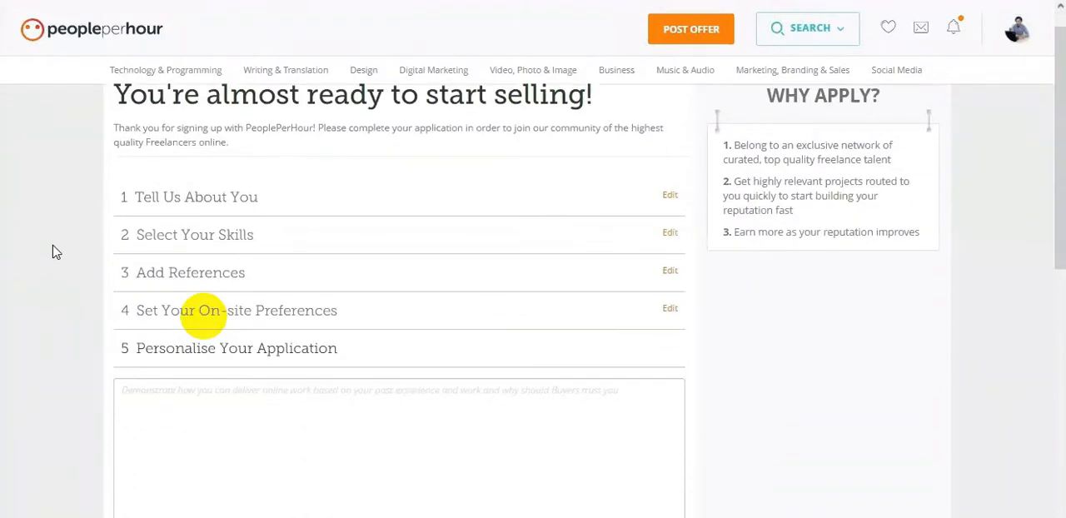
{"action": "scroll", "coordinate": [55, 251], "scroll_direction": "down", "scroll_amount": 3}
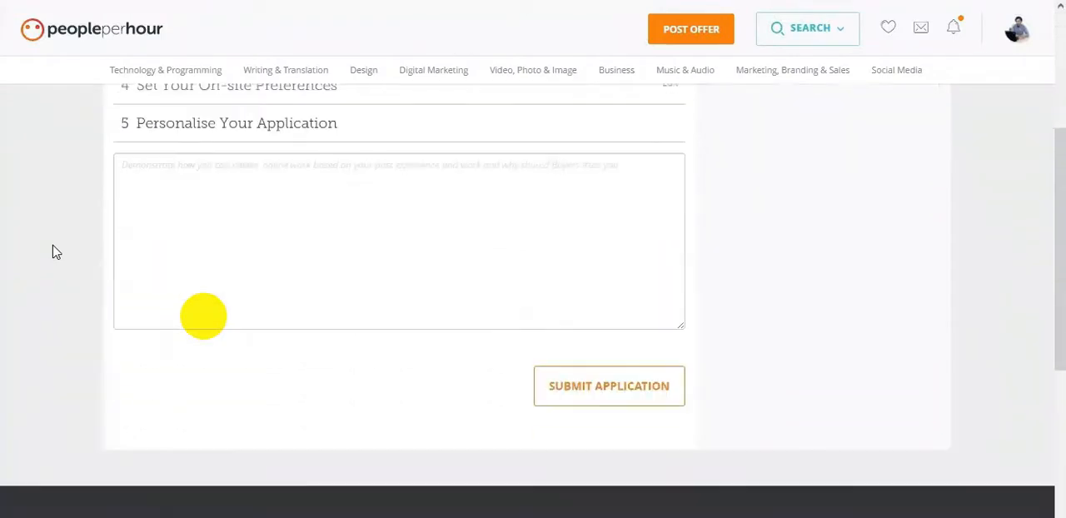
- Begin the Personalise Your Application text with "With over 8 year experience in IT field,"
{"action": "left_click", "coordinate": [177, 185]}
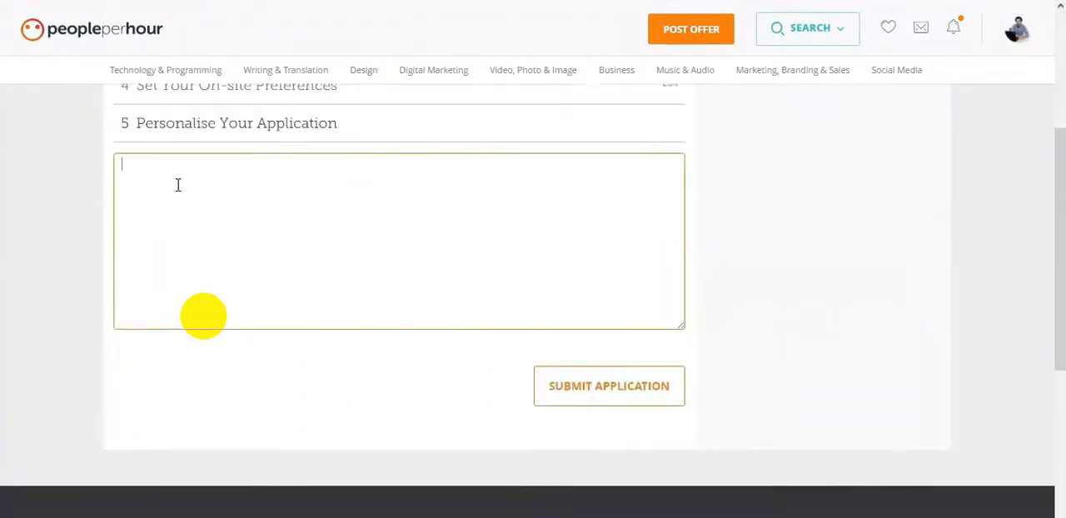
{"action": "type", "text": "With over 8 year experience"}
{"action": "type", "text": "in"}
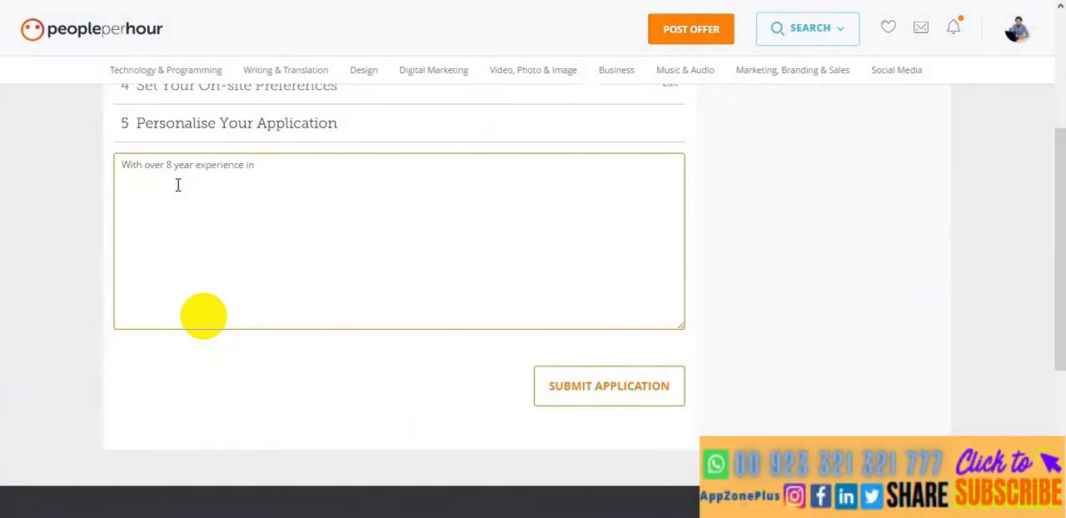
{"action": "type", "text": " IT field"}
- Add the greeting "Hi There," on its own line above the experience sentence, keeping that sentence's opening word "With"
{"action": "left_click", "coordinate": [123, 164]}
{"action": "key", "text": "Return"}
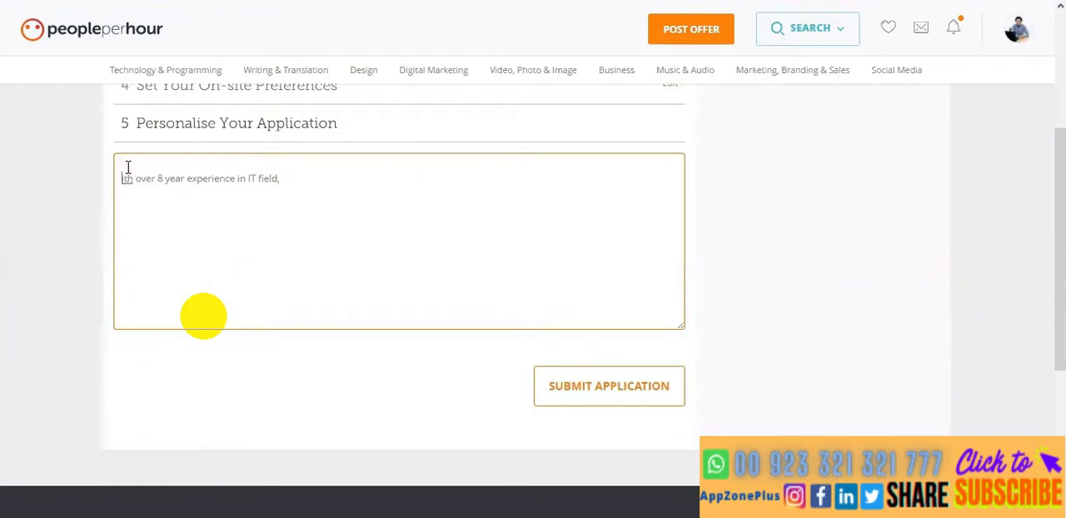
{"action": "key", "text": "BackSpace"}
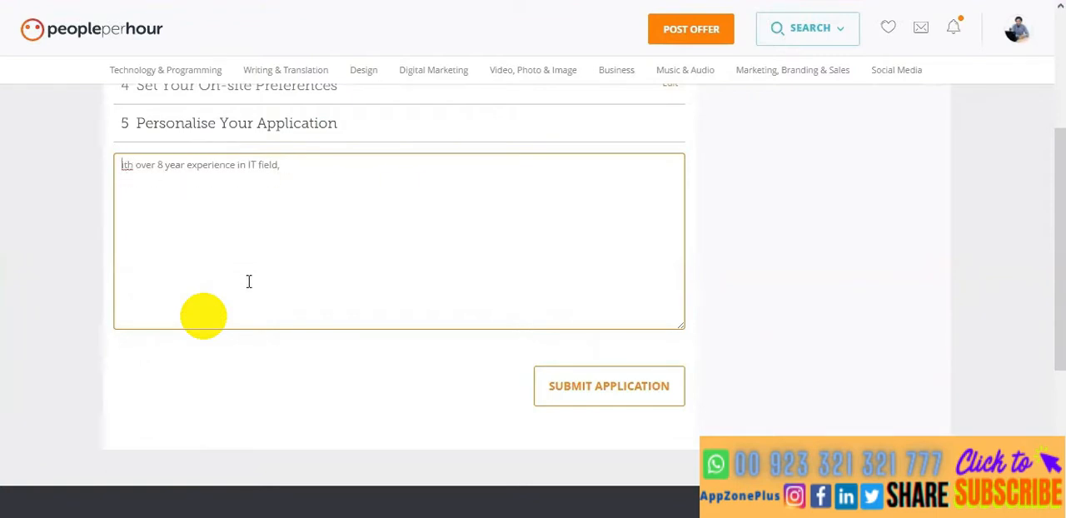
{"action": "type", "text": "w"}
{"action": "key", "text": "BackSpace"}
{"action": "type", "text": "W"}
{"action": "key", "text": "Home"}
{"action": "key", "text": "Return"}
{"action": "key", "text": "Up"}
{"action": "type", "text": "H"}
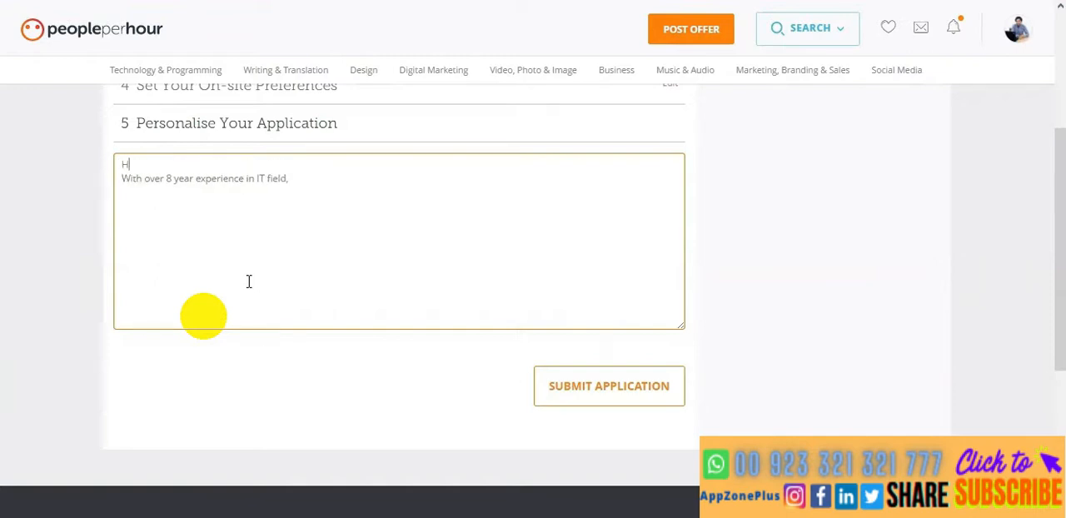
{"action": "type", "text": "i There,"}
- Continue the experience sentence with "I am committed to work", correcting the spelling of "committed"
{"action": "left_click", "coordinate": [304, 180]}
{"action": "type", "text": "an"}
{"action": "key", "text": "BackSpace"}
{"action": "key", "text": "BackSpace"}
{"action": "type", "text": "I am commted to work"}
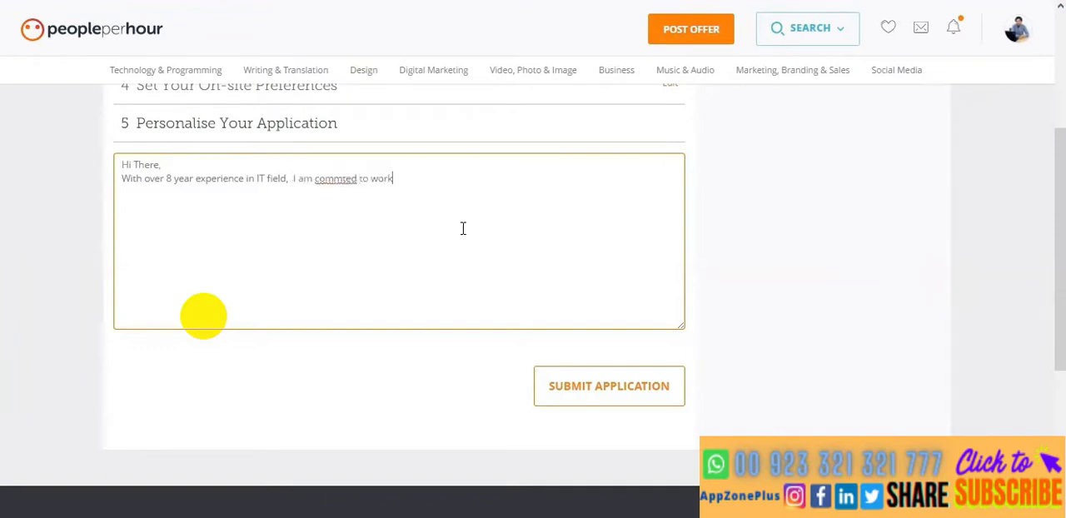
{"action": "right_click", "coordinate": [347, 179]}
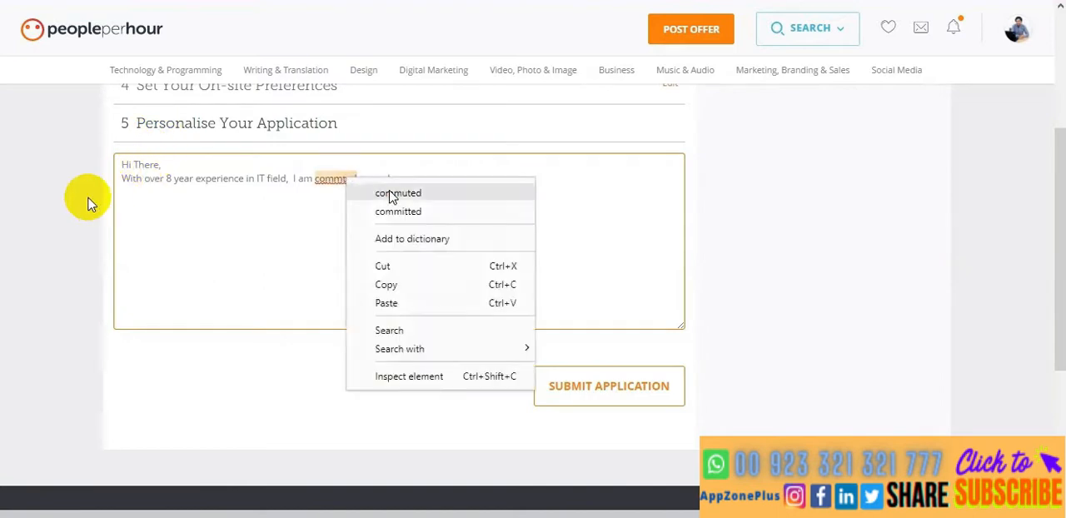
{"action": "left_click", "coordinate": [400, 213]}
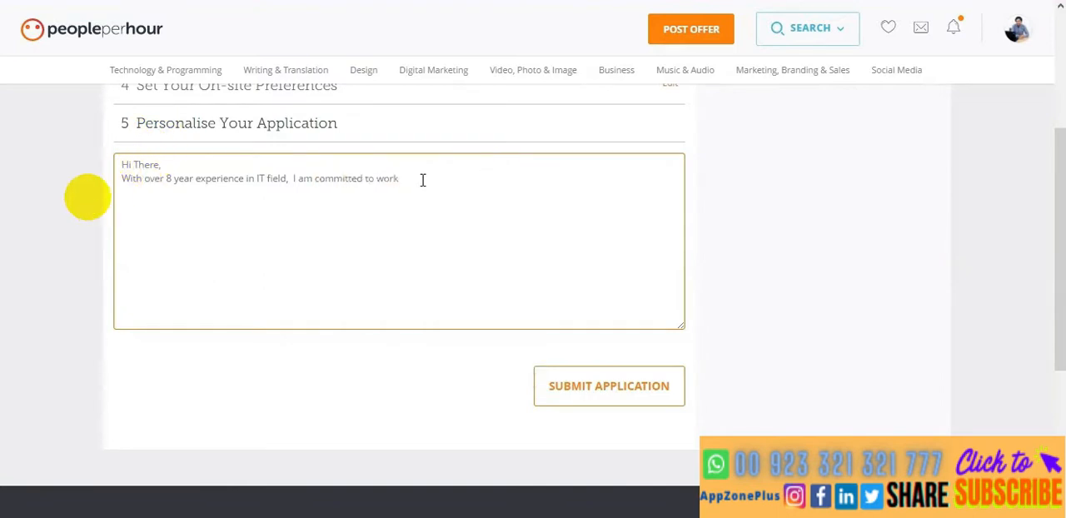
- Finish the experience sentence with "with 100% customer satisfaction.", correcting the spelling of "satisfaction"
{"action": "type", "text": "with 100% customer"}
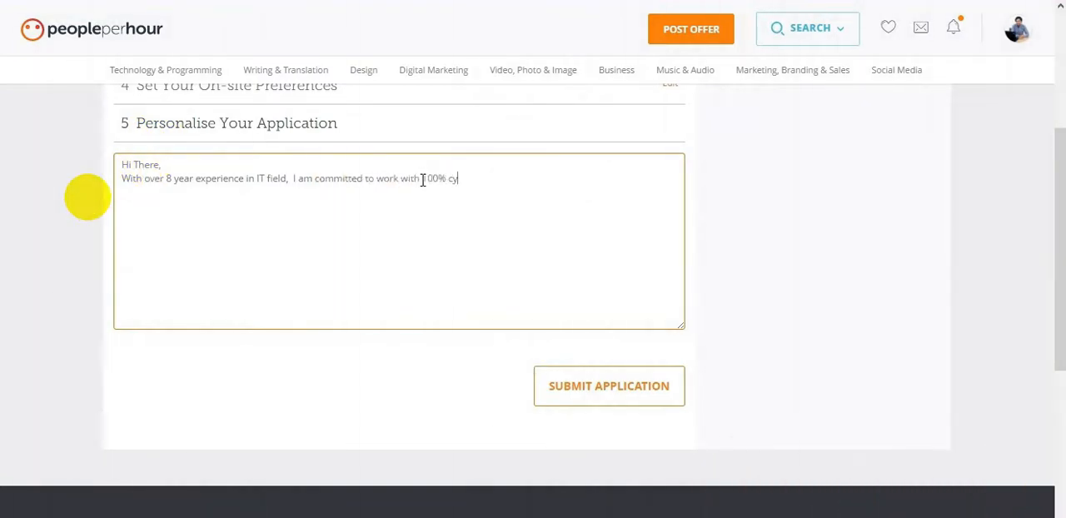
{"action": "type", "text": " staisfation."}
{"action": "right_click", "coordinate": [514, 178]}
{"action": "left_click", "coordinate": [547, 191]}
{"action": "type", "text": "."}
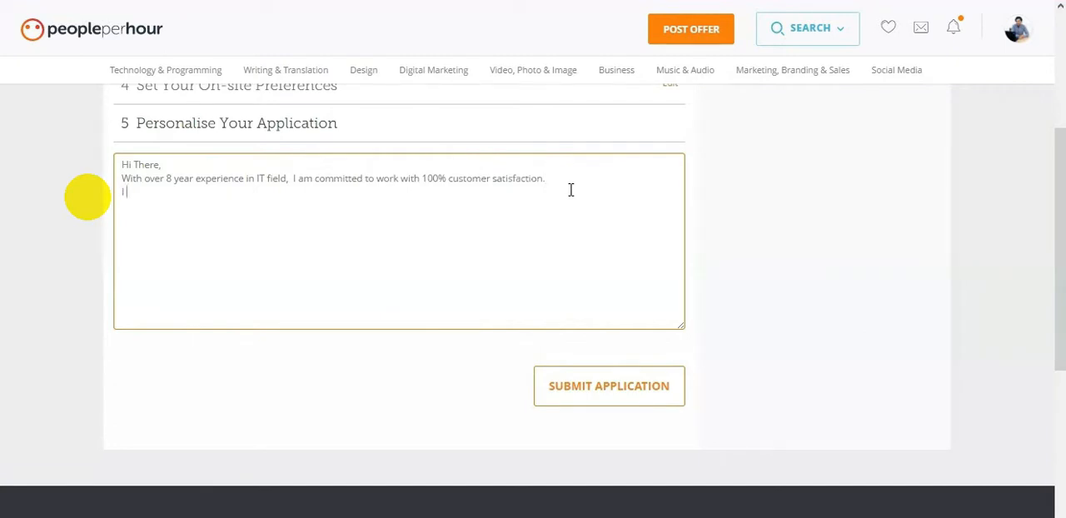
- Add a new line reading "I believe what i can do only recommend and work"
{"action": "type", "text": "I believe iwhat i can do only"}
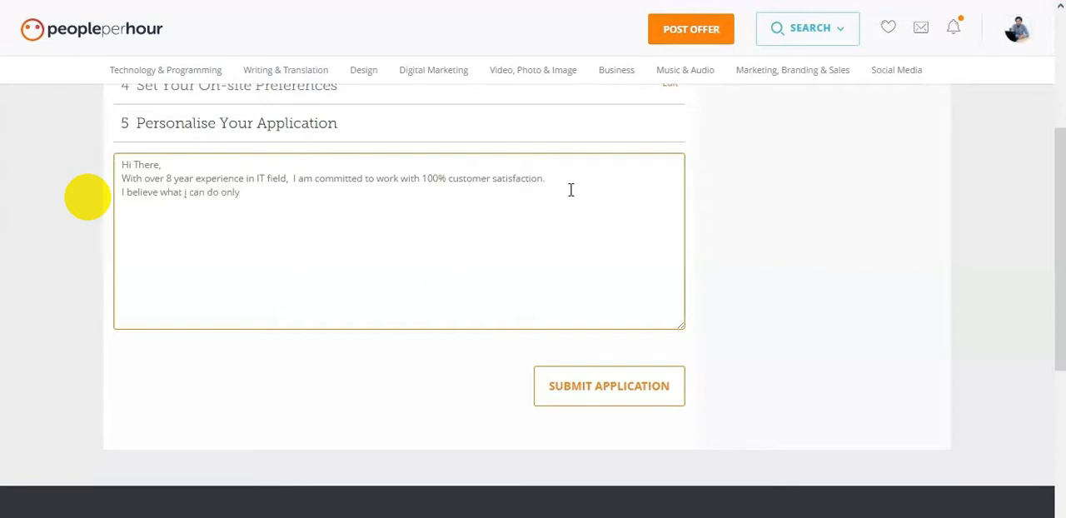
{"action": "type", "text": " recommend and wokr"}
{"action": "key", "text": "BackSpace"}
{"action": "type", "text": "rk"}
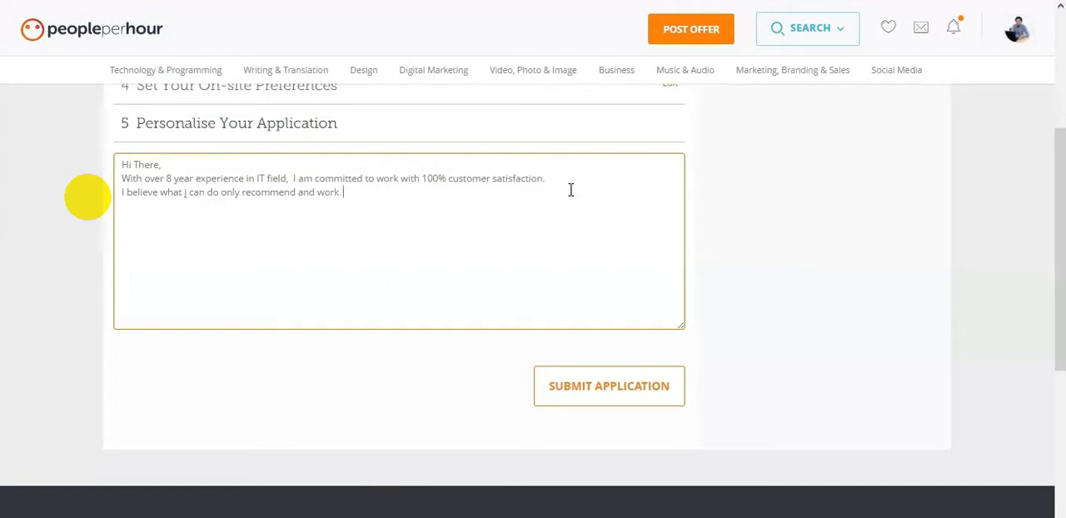
{"action": "type", "text": ". C"}
- End that sentence with a period and add "Have an advanced skills like chatbot which saves client"
{"action": "key", "text": "BackSpace"}
{"action": "type", "text": "Have an advanced "}
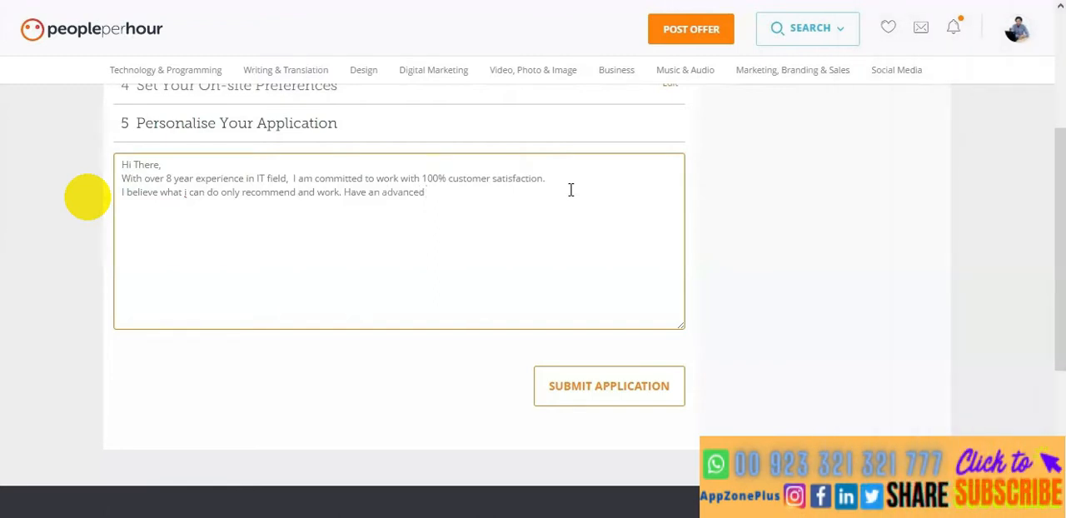
{"action": "type", "text": "skills like chatbot which saves client"}
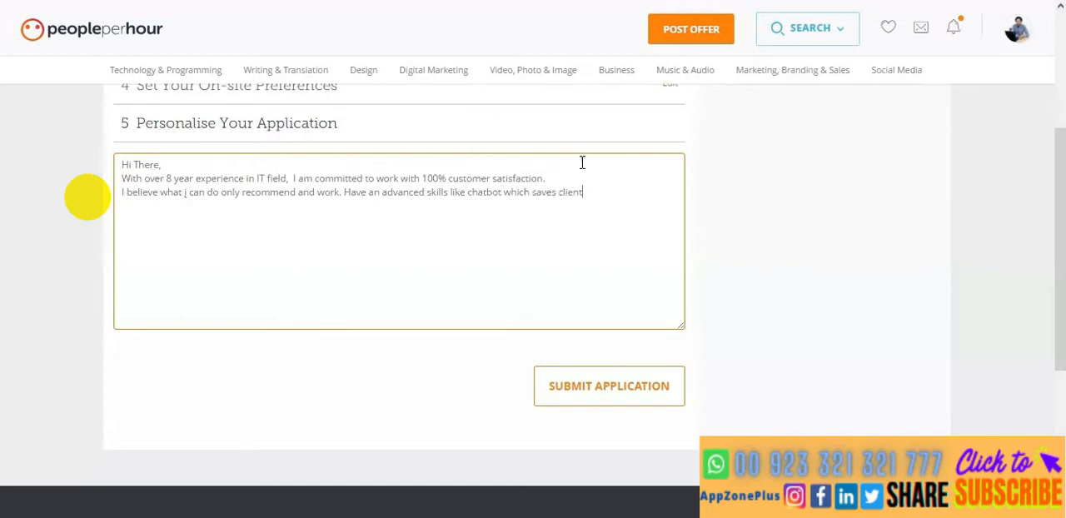
{"action": "type", "text": "'s time and run"}
- Extend the chatbot sentence with "'s time and increase their business" and start its next word
{"action": "key", "text": "BackSpace"}
{"action": "key", "text": "BackSpace"}
{"action": "type", "text": "uincreas"}
{"action": "key", "text": "BackSpace"}
{"action": "key", "text": "BackSpace"}
{"action": "key", "text": "BackSpace"}
{"action": "key", "text": "BackSpace"}
{"action": "key", "text": "BackSpace"}
{"action": "key", "text": "BackSpace"}
{"action": "key", "text": "BackSpace"}
{"action": "key", "text": "BackSpace"}
{"action": "type", "text": "increase thr"}
{"action": "key", "text": "BackSpace"}
{"action": "type", "text": "eir business gwoe"}
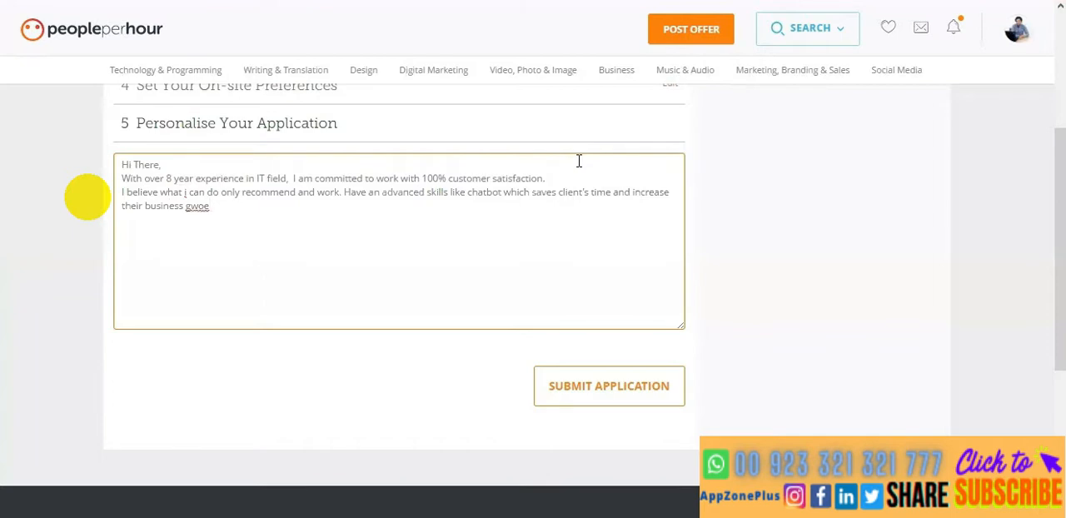
- Correct the misspelled word after "their business" so it reads "growth"
{"action": "key", "text": "BackSpace"}
{"action": "type", "text": "th"}
{"action": "key", "text": "Left"}
{"action": "key", "text": "Left"}
{"action": "key", "text": "Left"}
{"action": "key", "text": "Left"}
{"action": "key", "text": "Left"}
{"action": "type", "text": "r"}
{"action": "key", "text": "Delete"}
{"action": "key", "text": "Right"}
{"action": "type", "text": "w"}
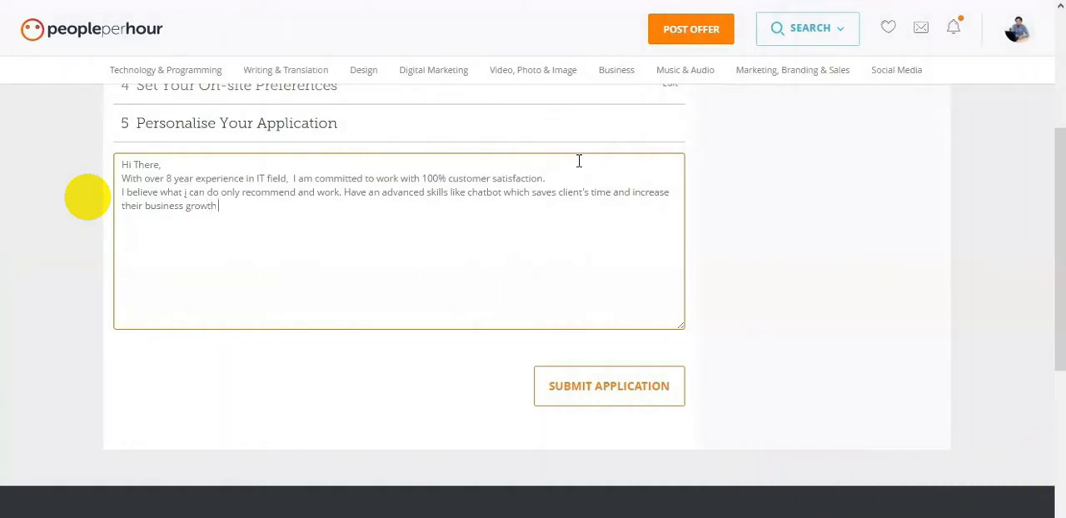
{"action": "type", "text": "even they are not avaiilb"}
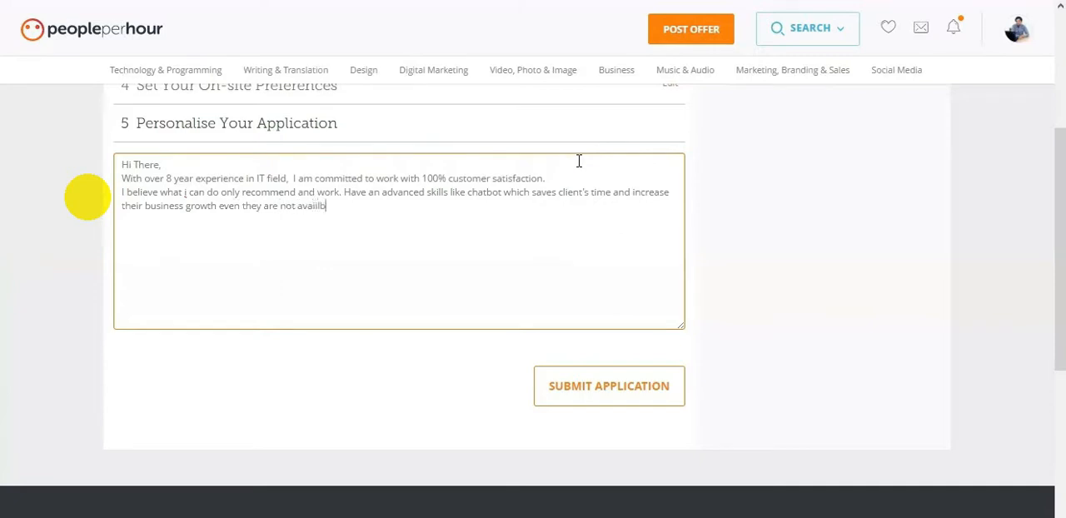
{"action": "type", "text": "le , their assistant ( Cha"}
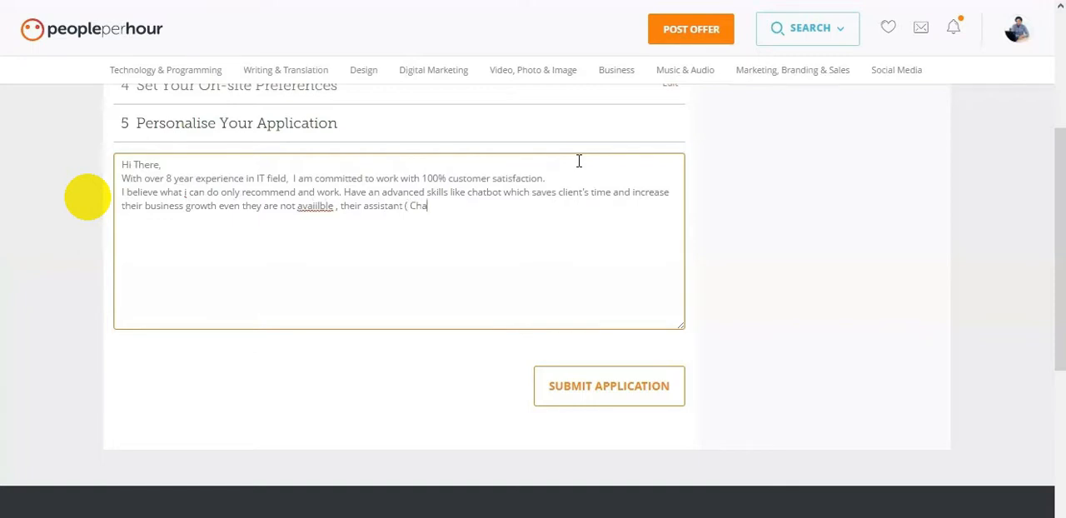
{"action": "type", "text": "tBot Ai"}
- Complete the sentence with "even they are not available , their assistant ( ChatBot and AI ) will answer.", correcting the spelling of "available"
{"action": "key", "text": "BackSpace"}
{"action": "type", "text": "and AI ) will answer."}
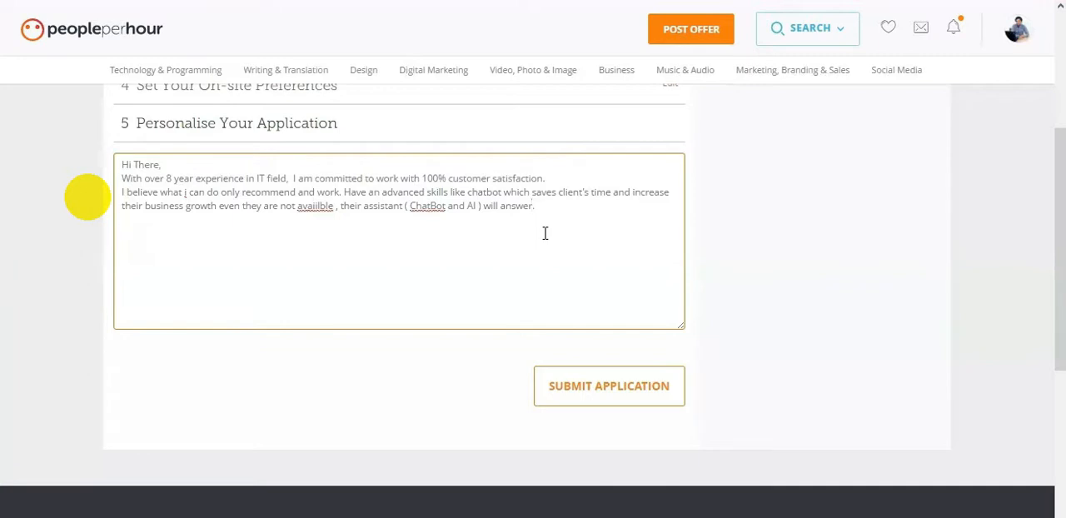
{"action": "right_click", "coordinate": [320, 208]}
{"action": "left_click", "coordinate": [345, 230]}
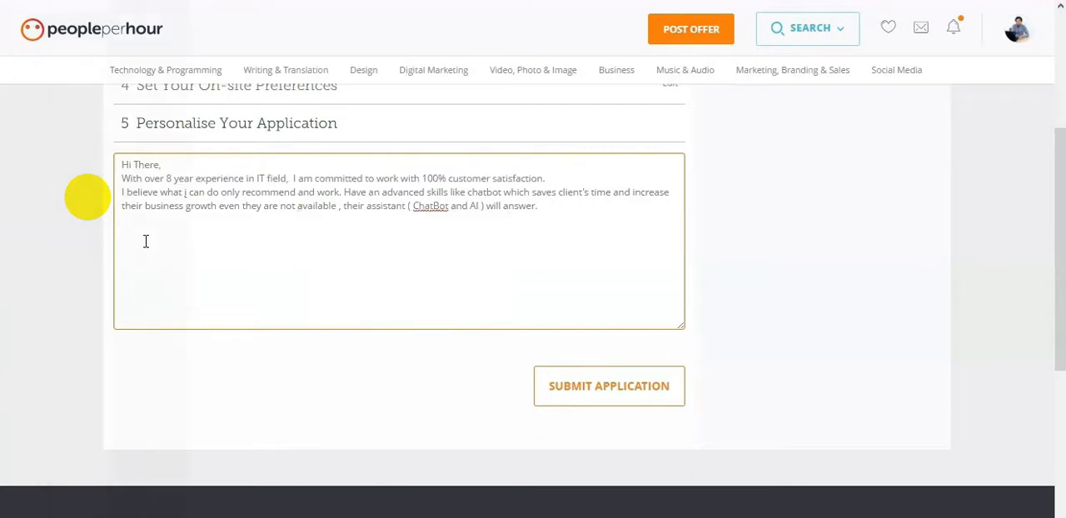
- Add a "Why Me?" heading below the chatbot paragraph, followed by the line "24/7 avaiablity with immedate answer"
{"action": "type", "text": "Why"}
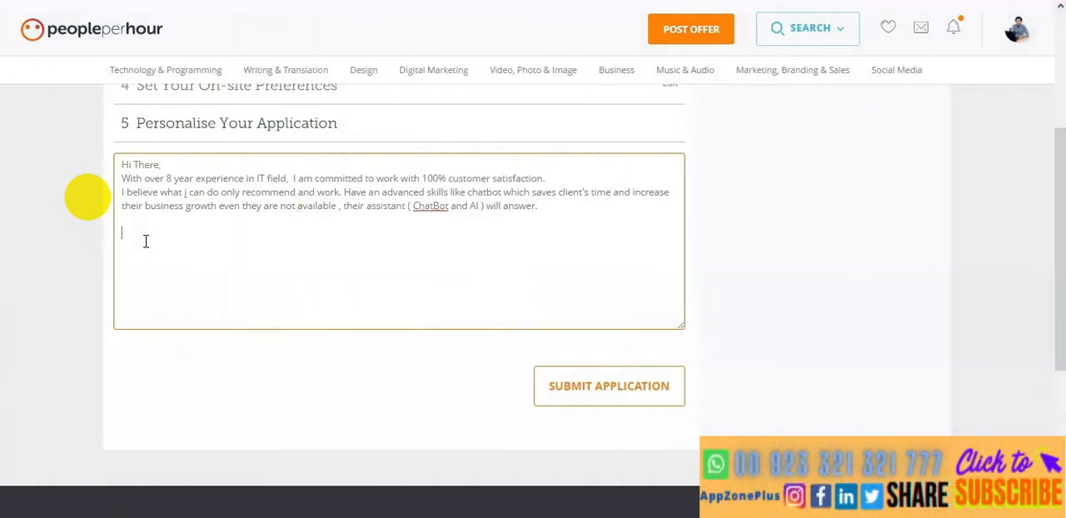
{"action": "type", "text": " Me?"}
{"action": "key", "text": "Return"}
{"action": "type", "text": "24/7 avaiablity with immedate ans"}
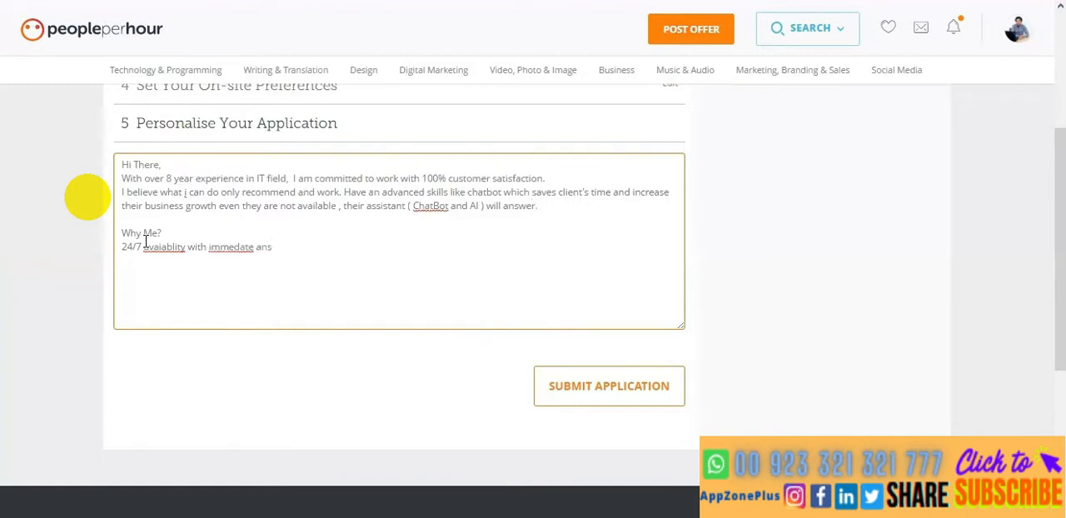
{"action": "type", "text": "erwer"}
- Add a line about the money back guarantee, starting with "Have money back", under the availability line
{"action": "key", "text": "Return"}
{"action": "type", "text": "Give guanated"}
{"action": "key", "text": "BackSpace"}
{"action": "key", "text": "BackSpace"}
{"action": "type", "text": "ee"}
{"action": "key", "text": "BackSpace"}
{"action": "key", "text": "BackSpace"}
{"action": "key", "text": "BackSpace"}
{"action": "key", "text": "BackSpace"}
{"action": "type", "text": "Have a guanatee"}
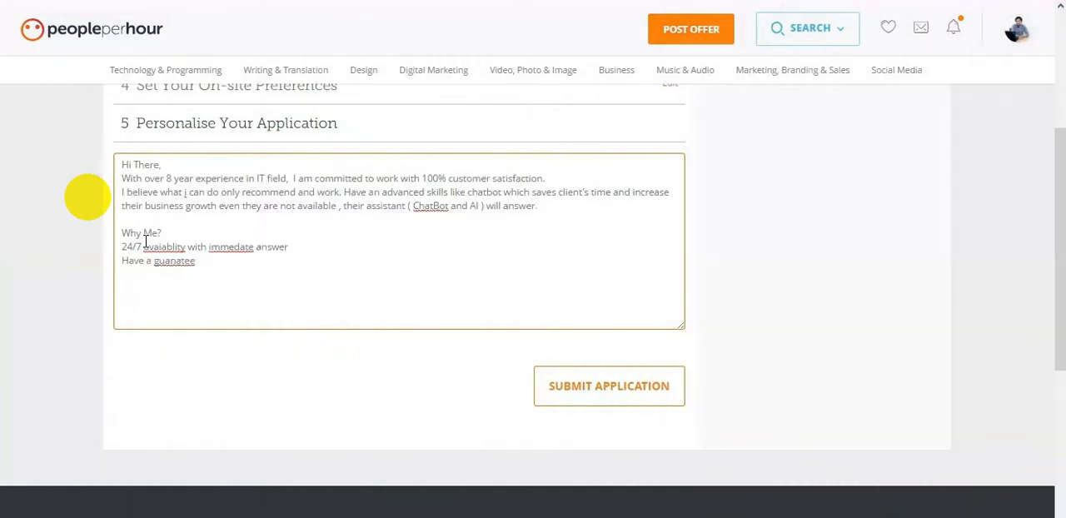
{"action": "key", "text": "BackSpace"}
{"action": "key", "text": "BackSpace"}
{"action": "type", "text": "money back"}
- Correct the spelling of "immediate" and "guarantee" in the "Why Me?" list using the suggested words
{"action": "right_click", "coordinate": [231, 246]}
{"action": "left_click", "coordinate": [275, 260]}
{"action": "right_click", "coordinate": [222, 267]}
{"action": "left_click", "coordinate": [274, 283]}
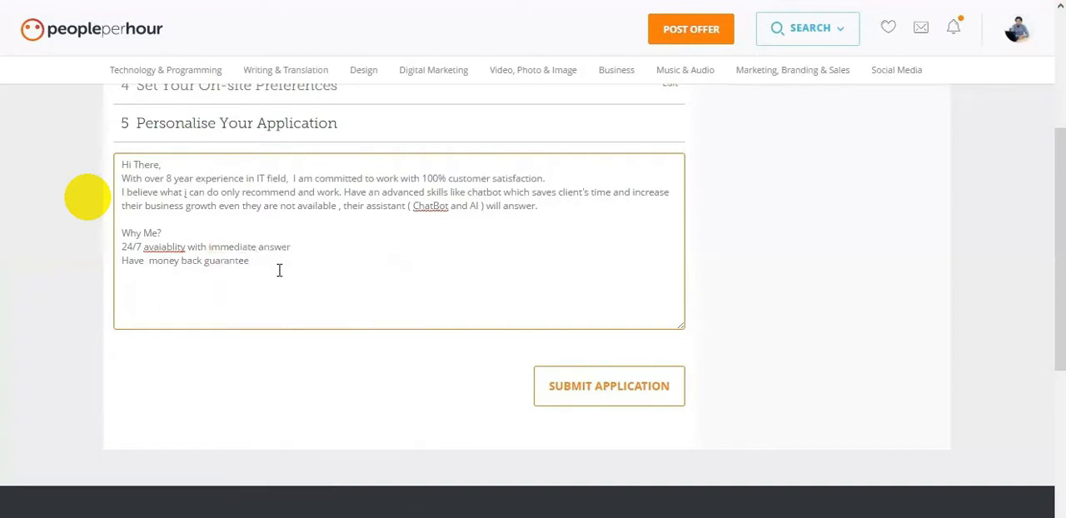
- Start a new list line with "Timely and" and correct the spelling of "availability" in the 24/7 line
{"action": "key", "text": "Return"}
{"action": "type", "text": "Timely and"}
{"action": "right_click", "coordinate": [164, 245]}
{"action": "left_click", "coordinate": [209, 258]}
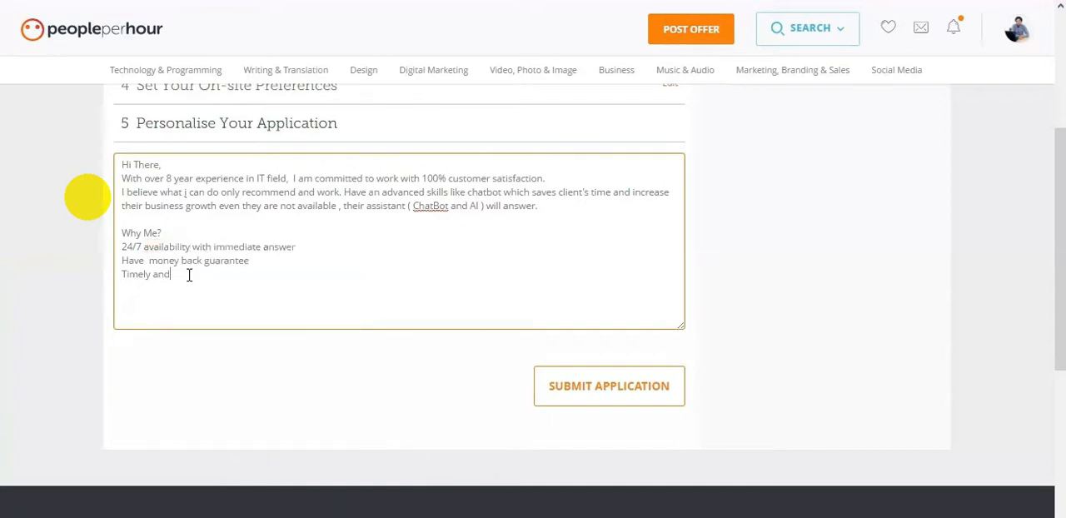
- Complete the last list line as "Timely and pure work." and change "ChatBot" to "Chatbot" in the assistant sentence
{"action": "key", "text": "BackSpace"}
{"action": "key", "text": "BackSpace"}
{"action": "key", "text": "BackSpace"}
{"action": "type", "text": "and pure work."}
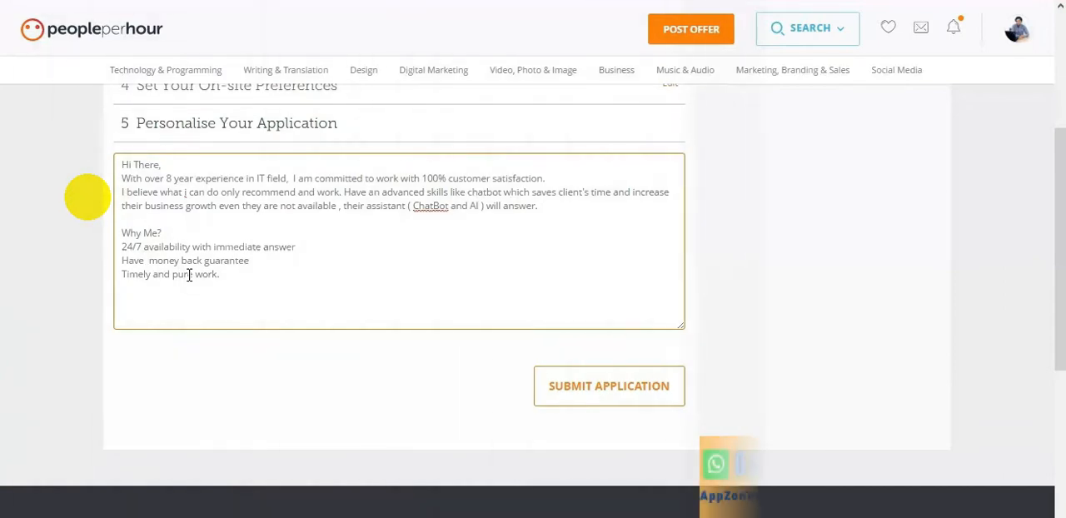
{"action": "right_click", "coordinate": [421, 206]}
{"action": "left_click", "coordinate": [428, 220]}
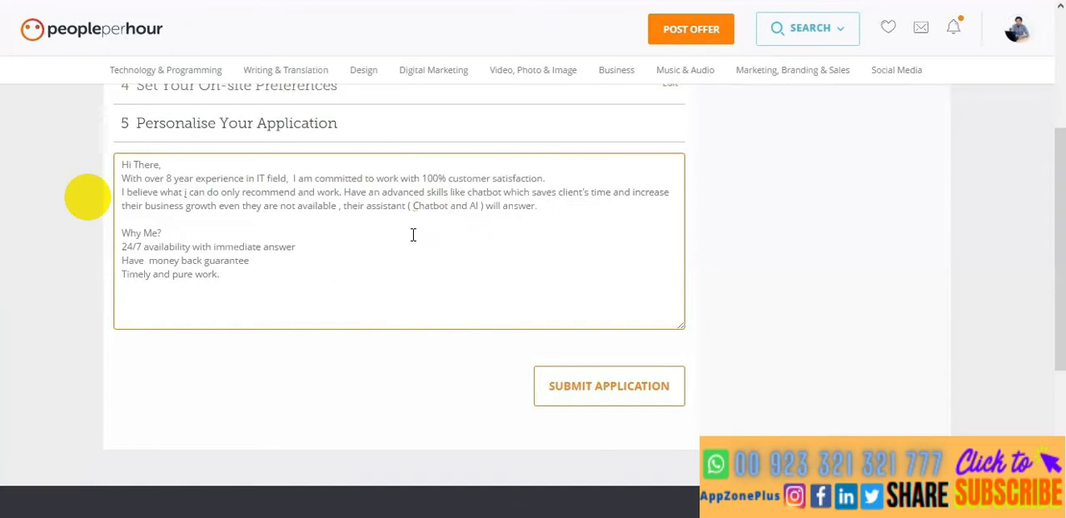
- Start a new paragraph below the "Why Me?" list reading "I have hundreds of reviews"
{"action": "left_click", "coordinate": [265, 277]}
{"action": "key", "text": "Return"}
{"action": "key", "text": "Return"}
{"action": "type", "text": "I alread"}
{"action": "key", "text": "BackSpace"}
{"action": "key", "text": "BackSpace"}
{"action": "key", "text": "BackSpace"}
{"action": "key", "text": "BackSpace"}
{"action": "key", "text": "BackSpace"}
{"action": "key", "text": "BackSpace"}
{"action": "type", "text": "have 100"}
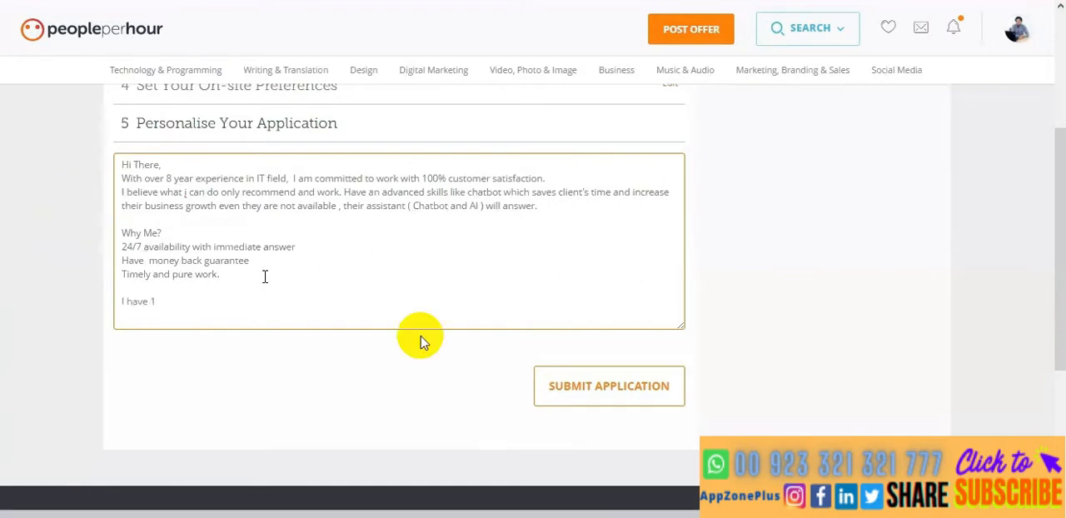
{"action": "key", "text": "BackSpace"}
{"action": "key", "text": "BackSpace"}
{"action": "key", "text": "BackSpace"}
{"action": "type", "text": "hundre"}
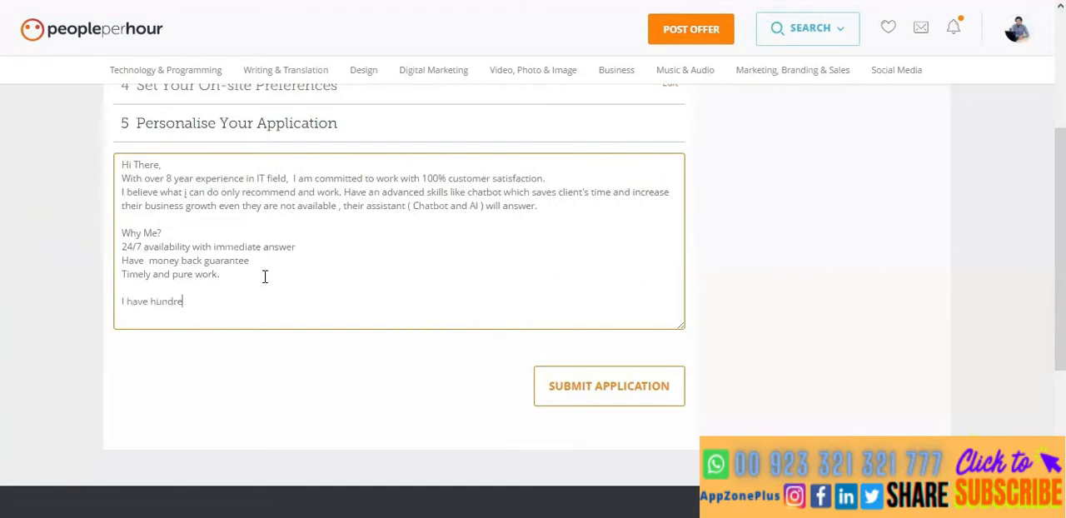
{"action": "type", "text": "ds of commenst"}
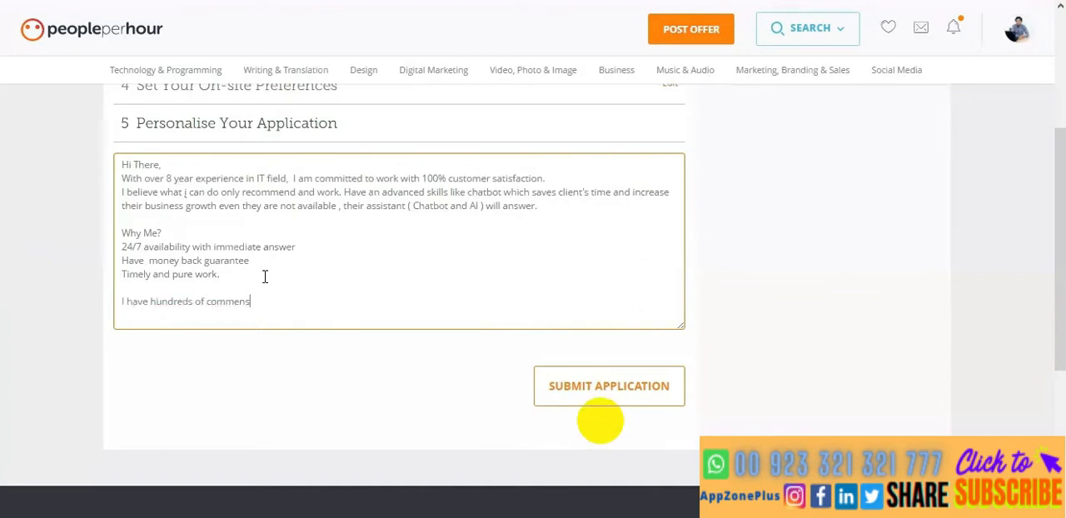
{"action": "key", "text": "ctrl+BackSpace"}
{"action": "type", "text": "reviews"}
- Insert the word "client's" before "reviews" in the new paragraph, correcting its spelling
{"action": "key", "text": "Left"}
{"action": "key", "text": "Left"}
{"action": "key", "text": "Left"}
{"action": "key", "text": "Left"}
{"action": "key", "text": "Left"}
{"action": "key", "text": "Left"}
{"action": "key", "text": "Left"}
{"action": "key", "text": "Left"}
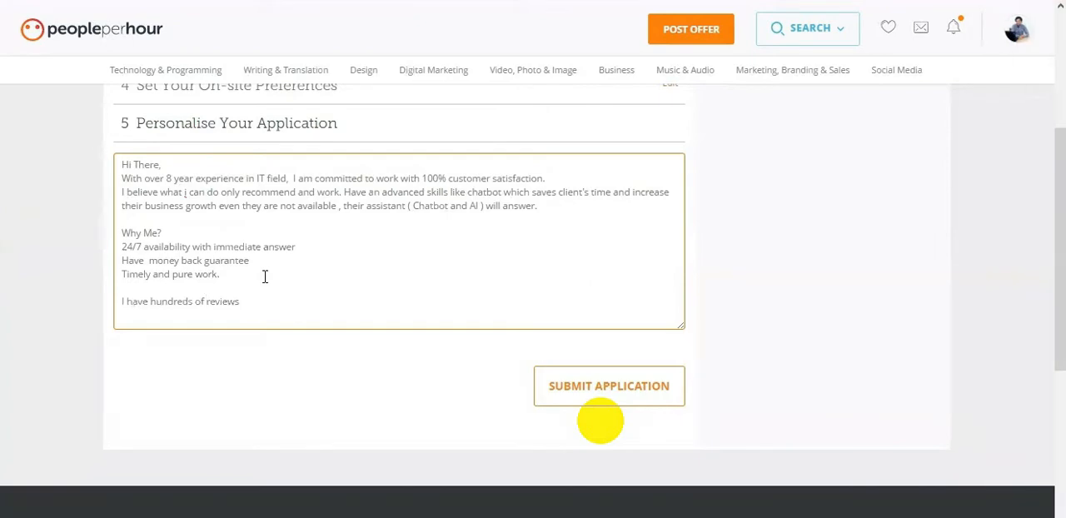
{"action": "type", "text": "cl"}
{"action": "type", "text": "ient"}
{"action": "right_click", "coordinate": [214, 301]}
{"action": "left_click", "coordinate": [284, 307]}
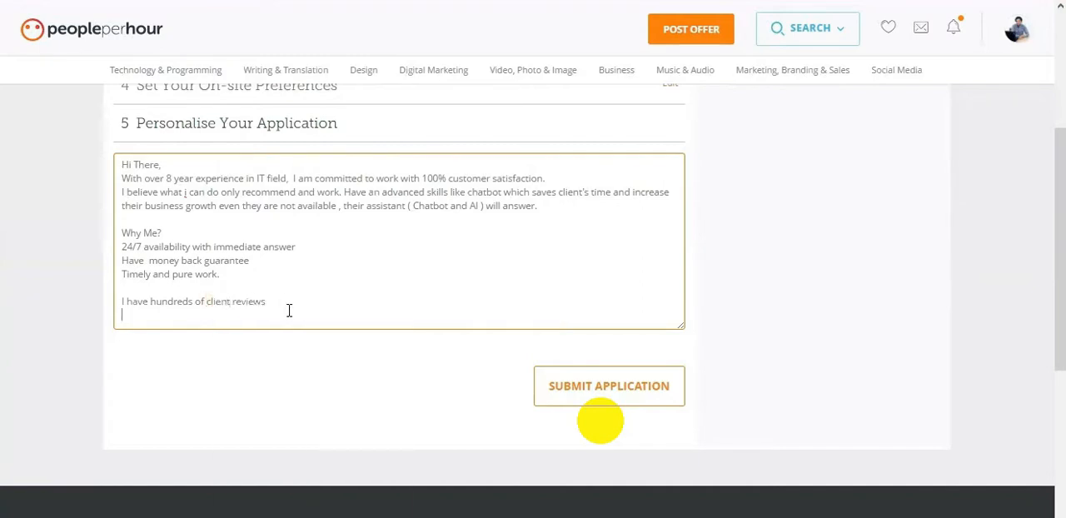
{"action": "left_click", "coordinate": [230, 302]}
{"action": "type", "text": "'s reviews from other platform but due"}
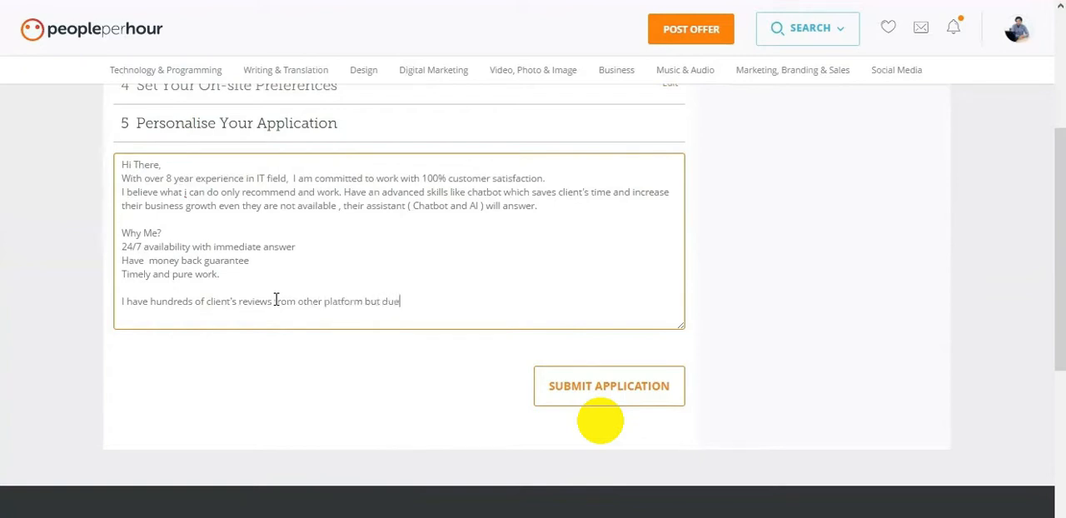
{"action": "type", "text": " to PPH privacy I cannot"}
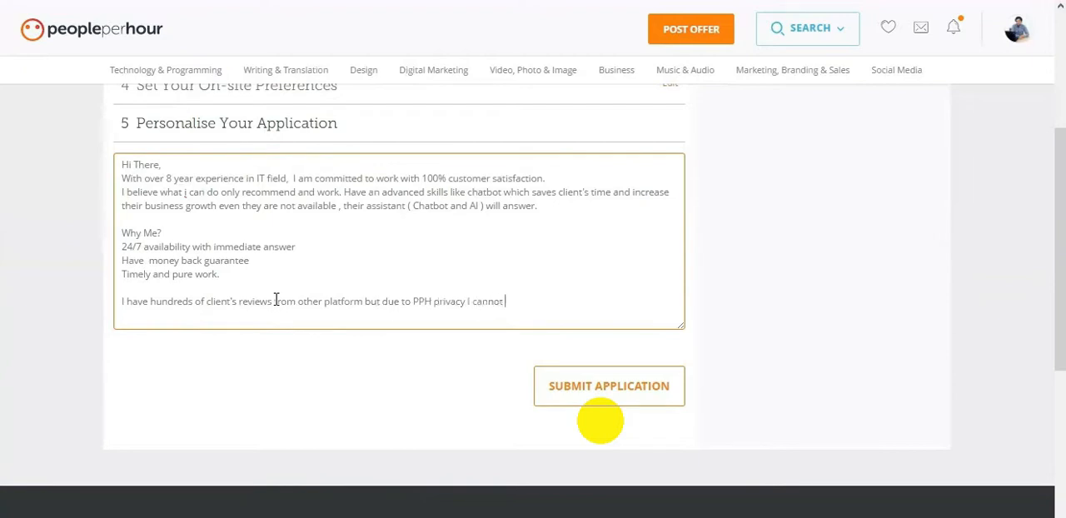
{"action": "type", "text": " share here, however I shared my worke"}
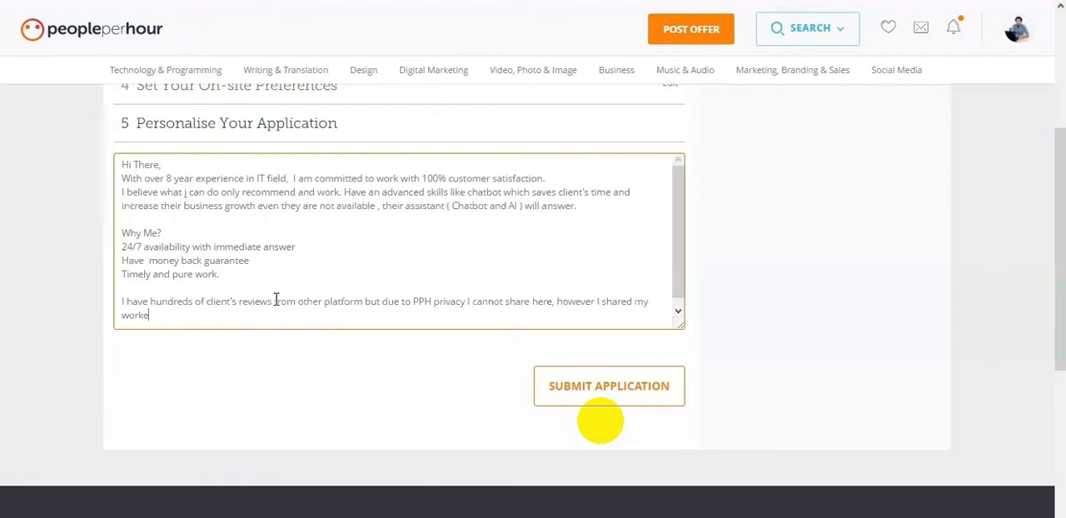
{"action": "type", "text": "d in my portfolio."}
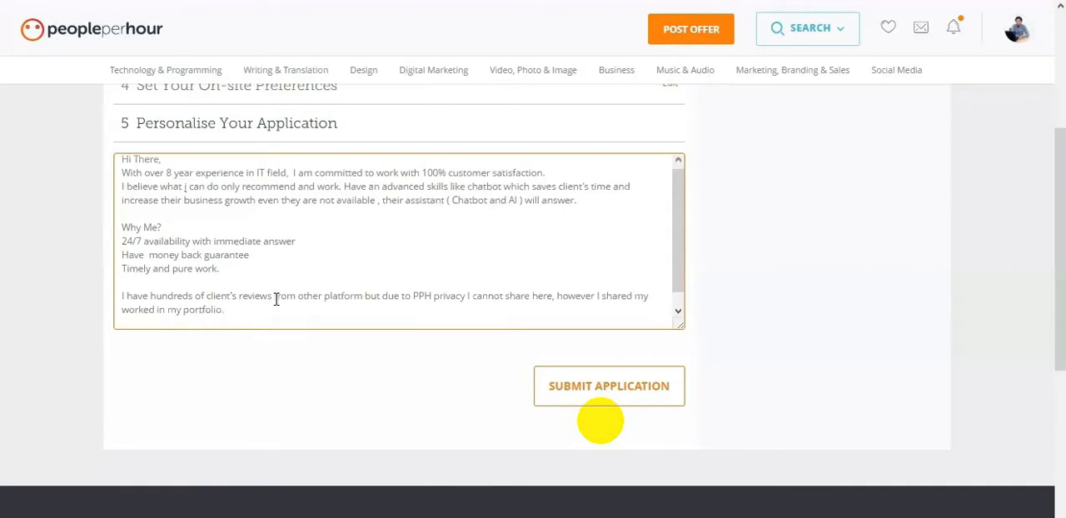
- Add a separate closing paragraph reading "If you have any question, Feel free to contact with me."
{"action": "key", "text": "Return"}
{"action": "type", "text": "If"}
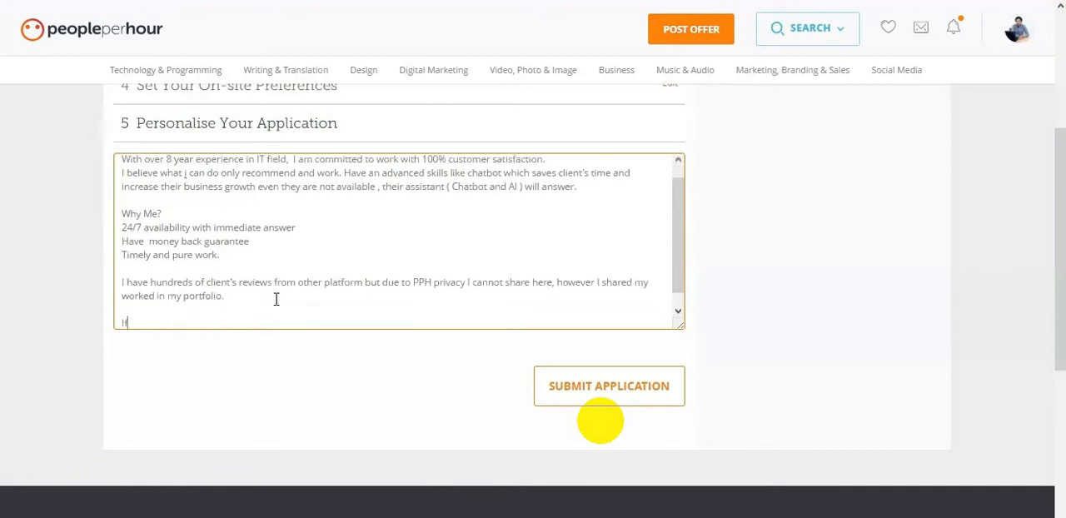
{"action": "type", "text": " you have any questi"}
{"action": "type", "text": "on, I woul"}
{"action": "type", "text": "d li"}
{"action": "key", "text": "BackSpace"}
{"action": "key", "text": "BackSpace"}
{"action": "key", "text": "BackSpace"}
{"action": "key", "text": "BackSpace"}
{"action": "key", "text": "BackSpace"}
{"action": "key", "text": "BackSpace"}
{"action": "key", "text": "BackSpace"}
{"action": "type", "text": "Feel free to"}
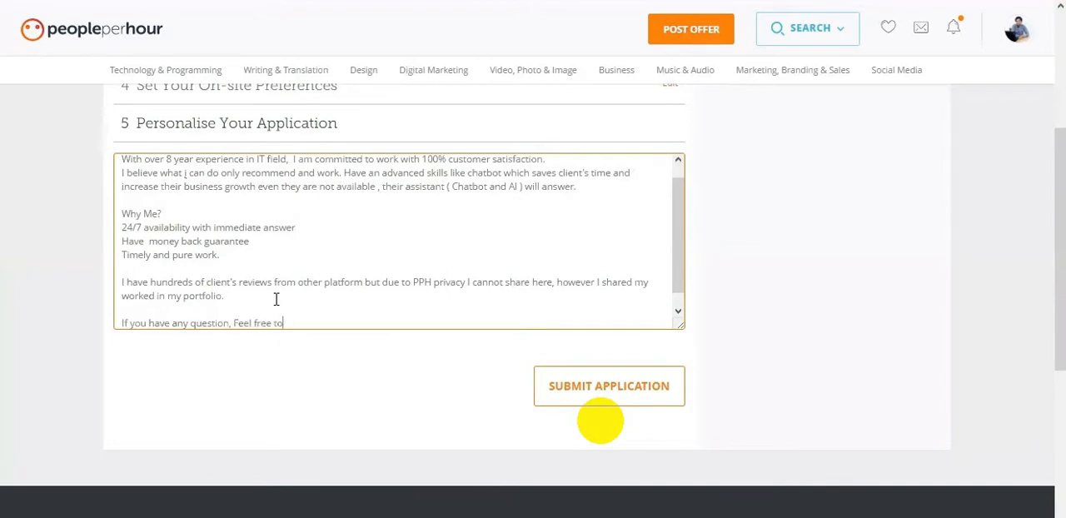
{"action": "type", "text": " contact with me."}
- Add the sign-off "Best Regards," at the end of the application text, correcting its spelling and capitalisation
{"action": "key", "text": "Return"}
{"action": "key", "text": "Return"}
{"action": "type", "text": "Best r"}
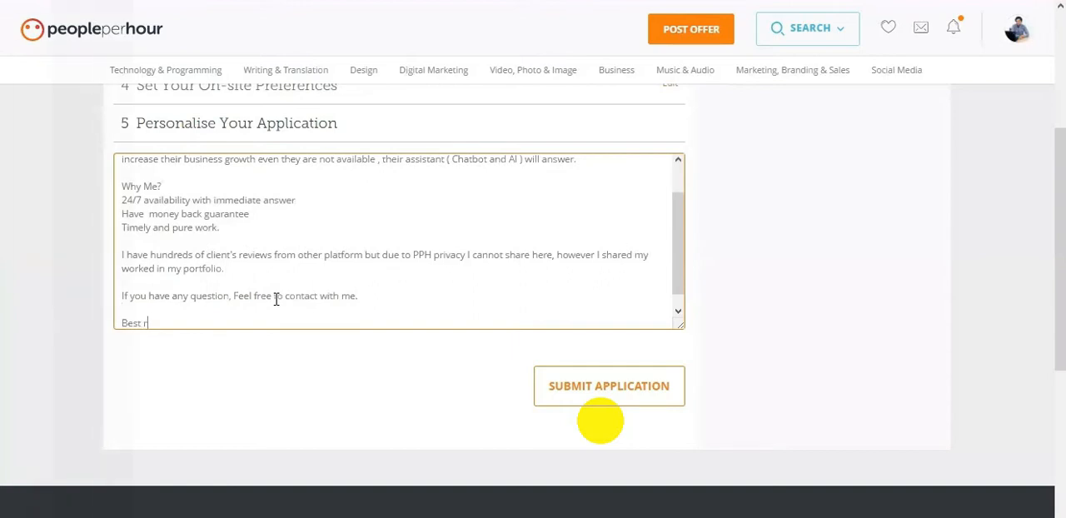
{"action": "type", "text": "eagrds"}
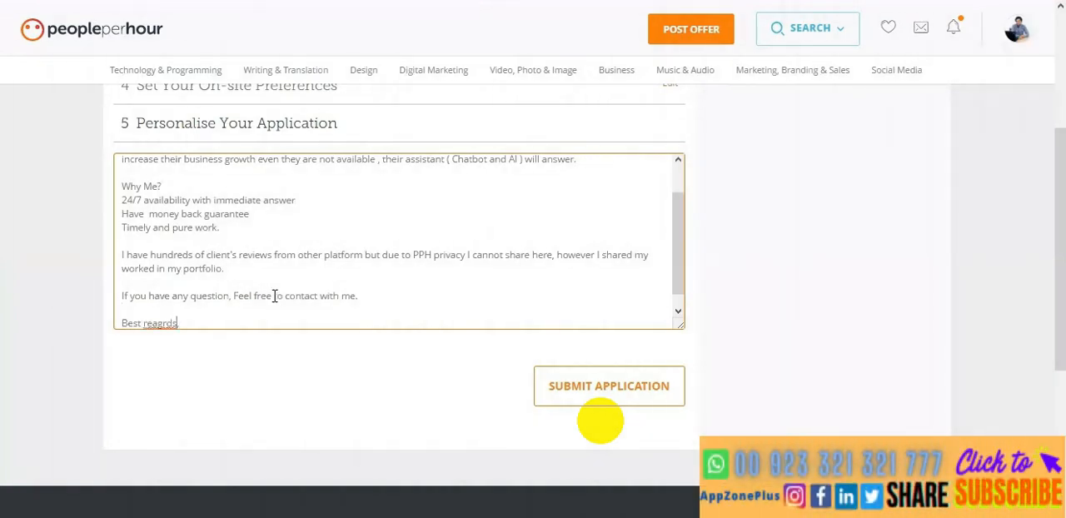
{"action": "key", "text": "BackSpace"}
{"action": "key", "text": "BackSpace"}
{"action": "key", "text": "BackSpace"}
{"action": "type", "text": "Rega"}
{"action": "key", "text": "Delete"}
{"action": "right_click", "coordinate": [155, 324]}
{"action": "left_click", "coordinate": [138, 323]}
- Copy the whole application text and paste it into a new blank Word document
{"action": "left_click_drag", "start_coordinate": [673, 260], "coordinate": [692, 203]}
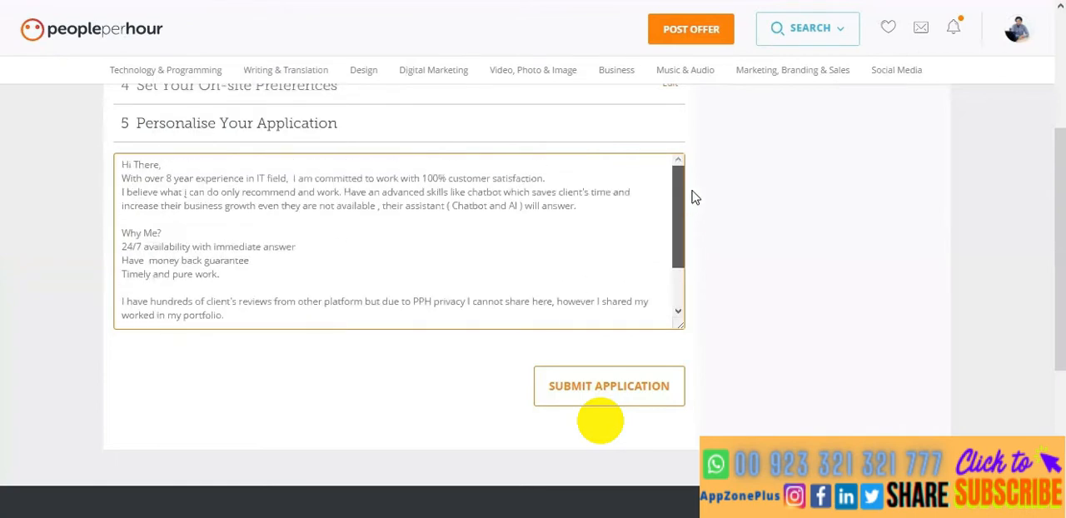
{"action": "scroll", "coordinate": [780, 213], "scroll_direction": "up", "scroll_amount": 3}
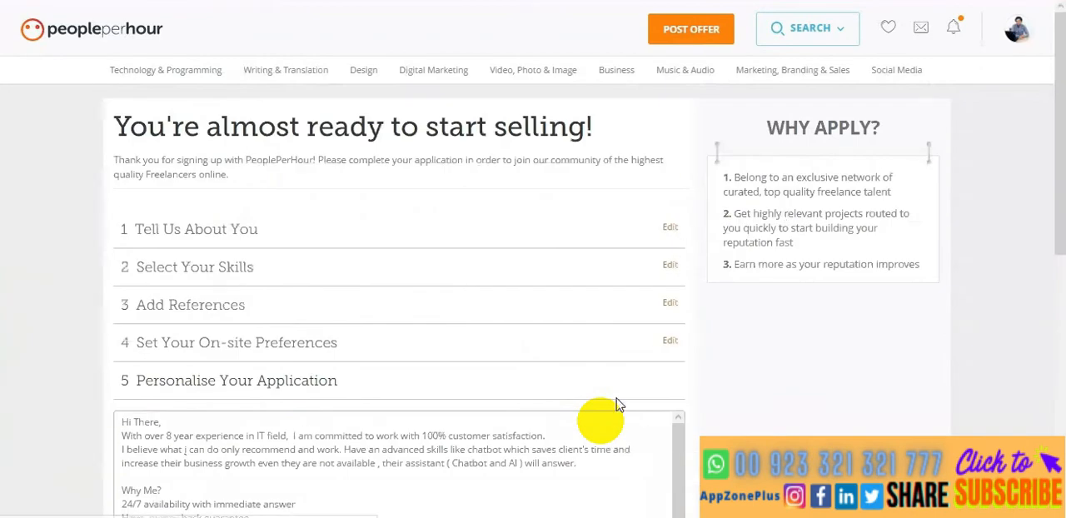
{"action": "left_click", "coordinate": [519, 463]}
{"action": "key", "text": "ctrl+a"}
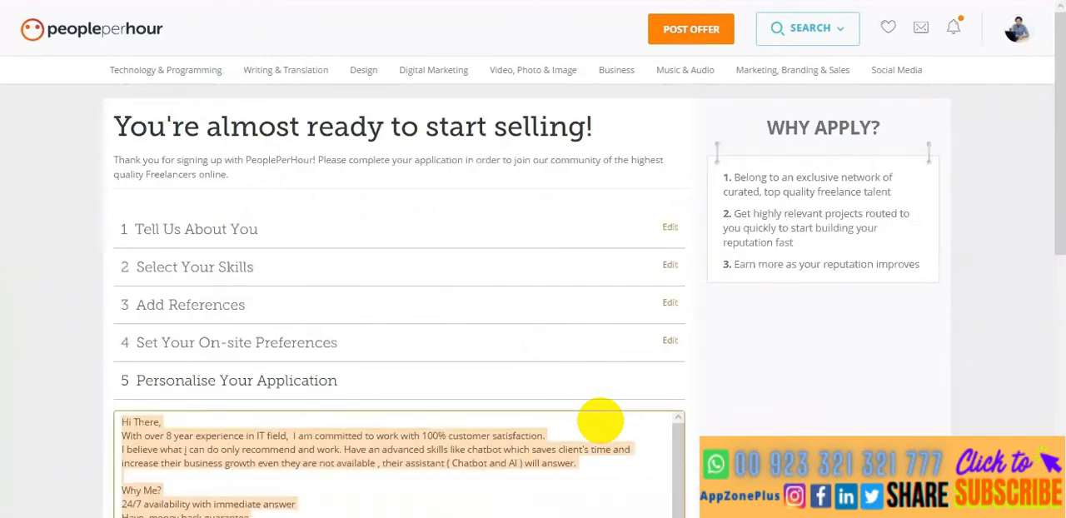
{"action": "key", "text": "super"}
{"action": "type", "text": "word"}
{"action": "key", "text": "Return"}
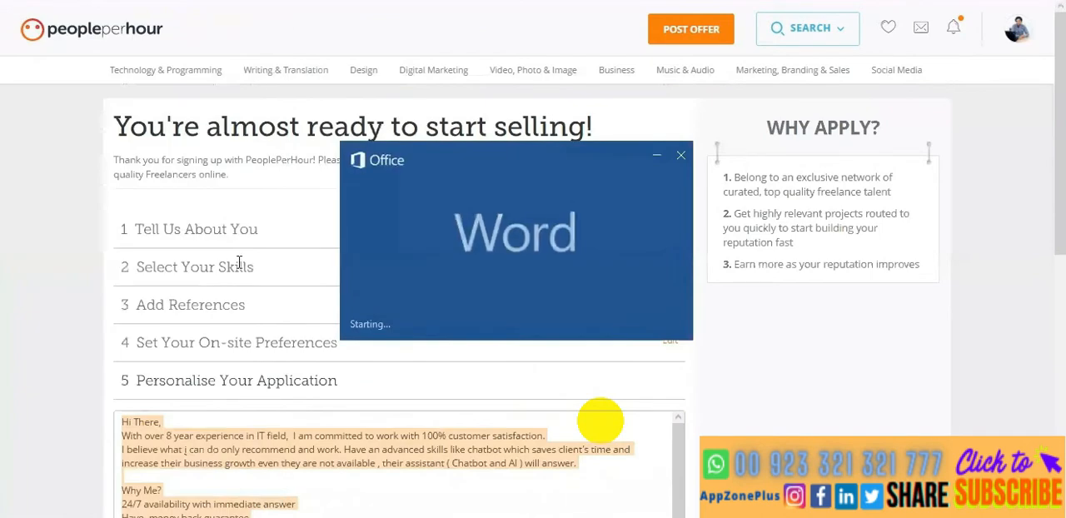
{"action": "left_click", "coordinate": [391, 125]}
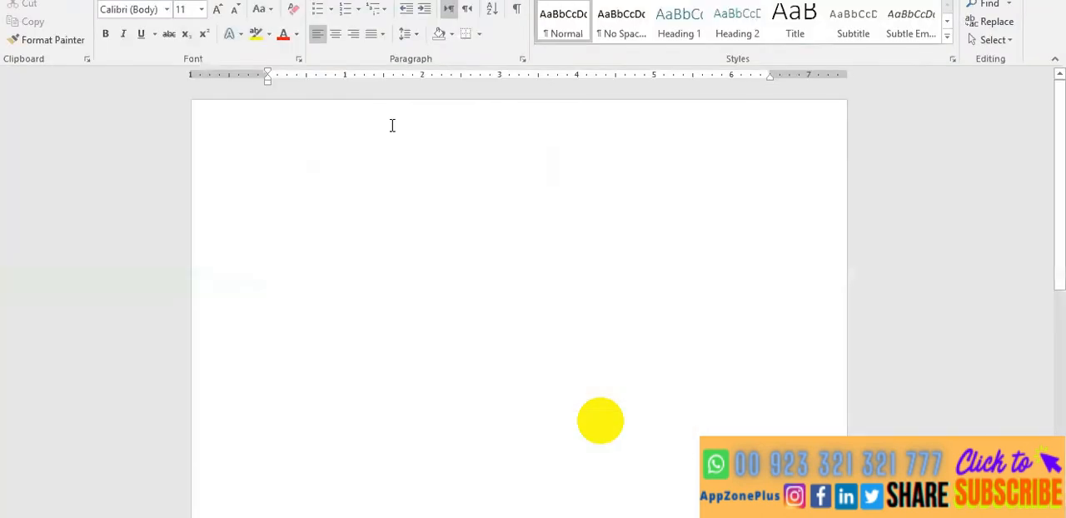
{"action": "key", "text": "ctrl+v"}
- Return to the PeoplePerHour application, reopen the on-site preferences and try the remote as well as on-site work option with its travel distance
{"action": "left_click", "coordinate": [250, 500]}
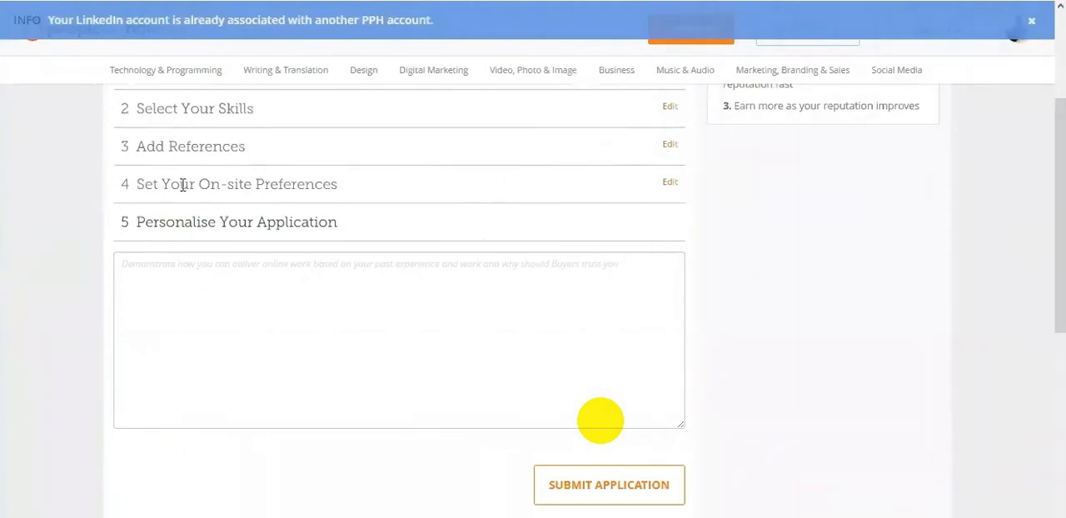
{"action": "left_click", "coordinate": [664, 185]}
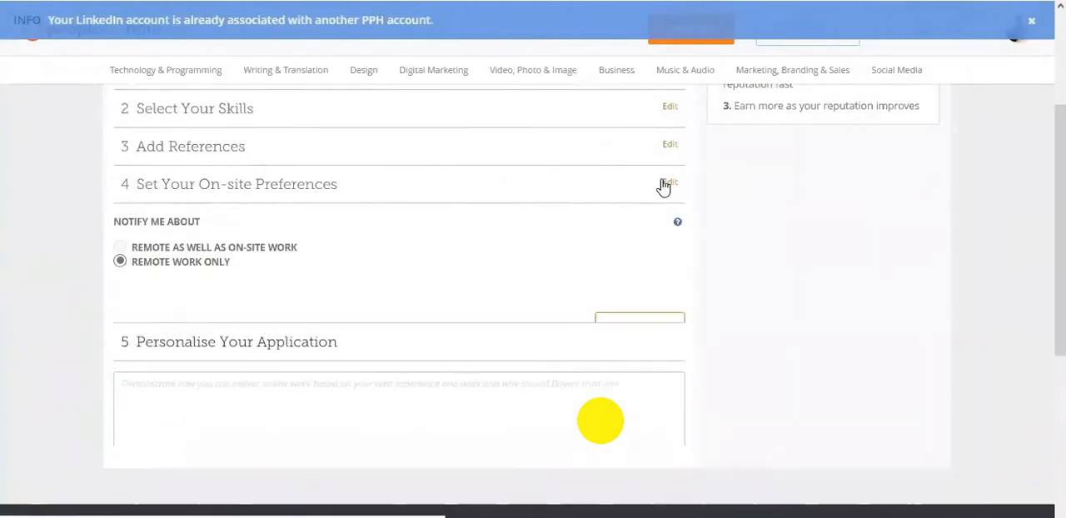
{"action": "scroll", "coordinate": [423, 281], "scroll_direction": "down", "scroll_amount": 1}
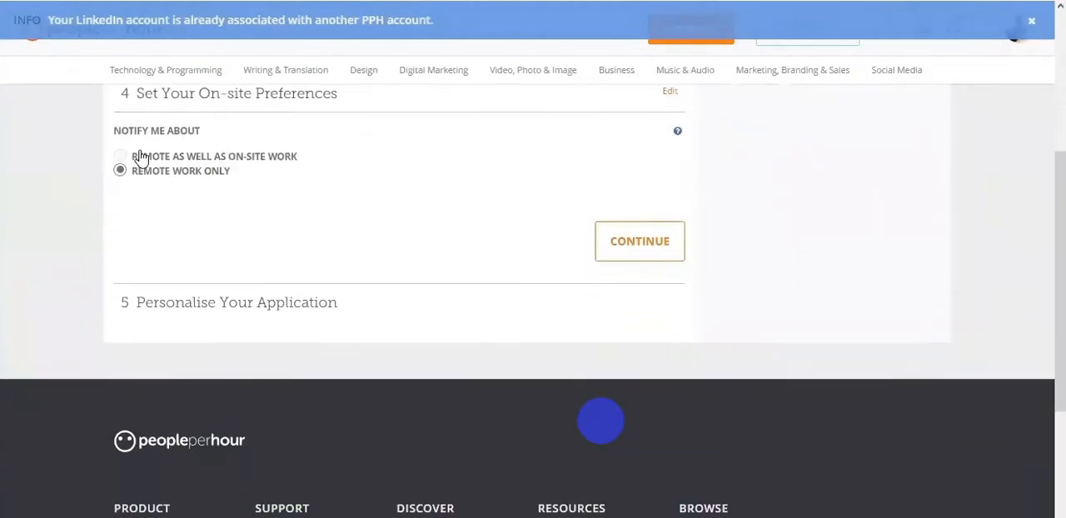
{"action": "left_click", "coordinate": [140, 157]}
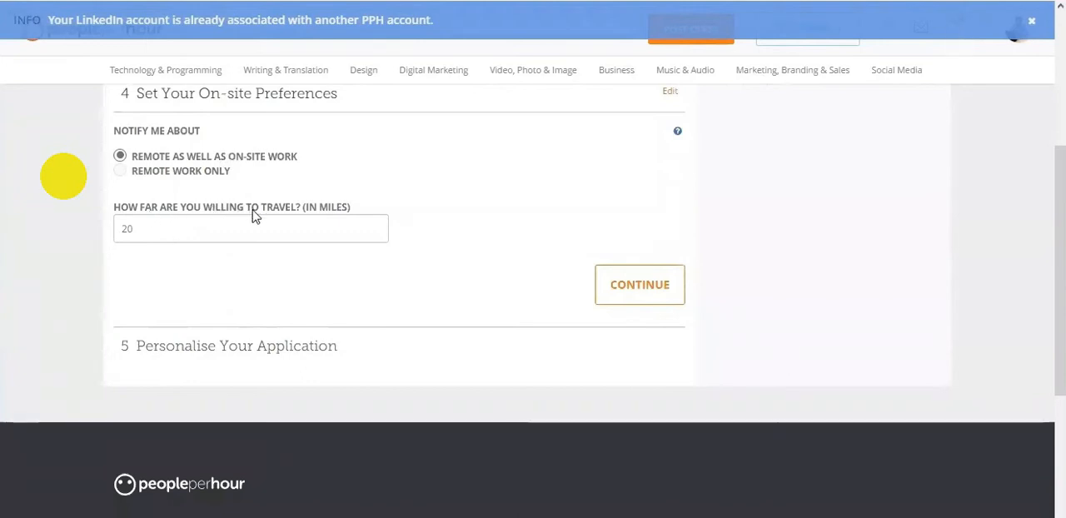
{"action": "left_click", "coordinate": [190, 226]}
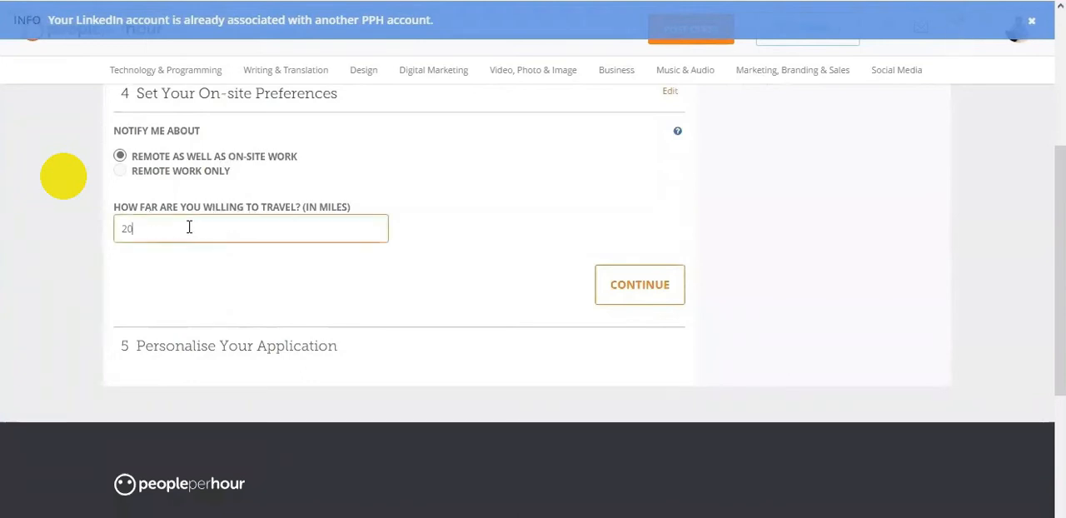
{"action": "double_click", "coordinate": [327, 208]}
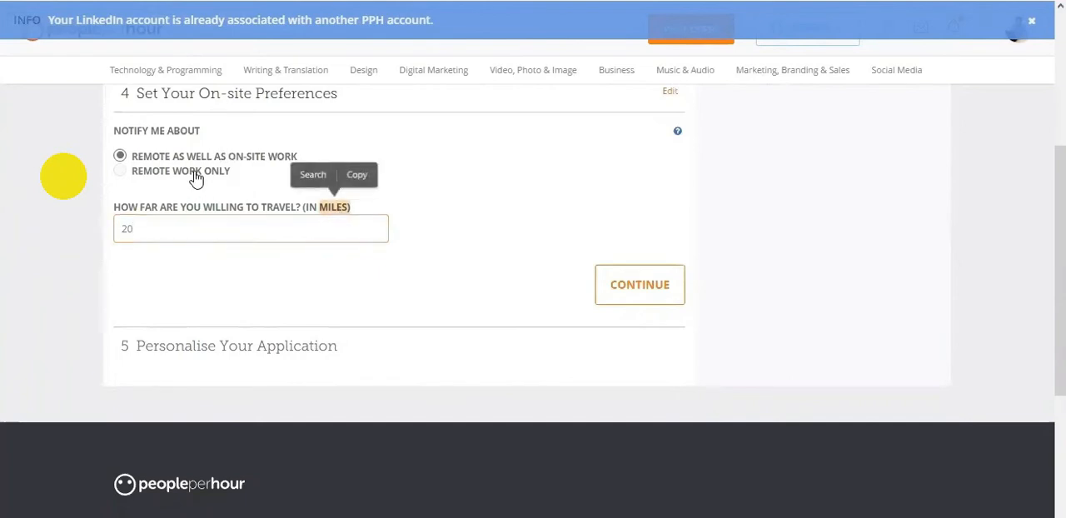
- Set the notification preference to remote work only and continue to the empty application text box
{"action": "left_click", "coordinate": [194, 175]}
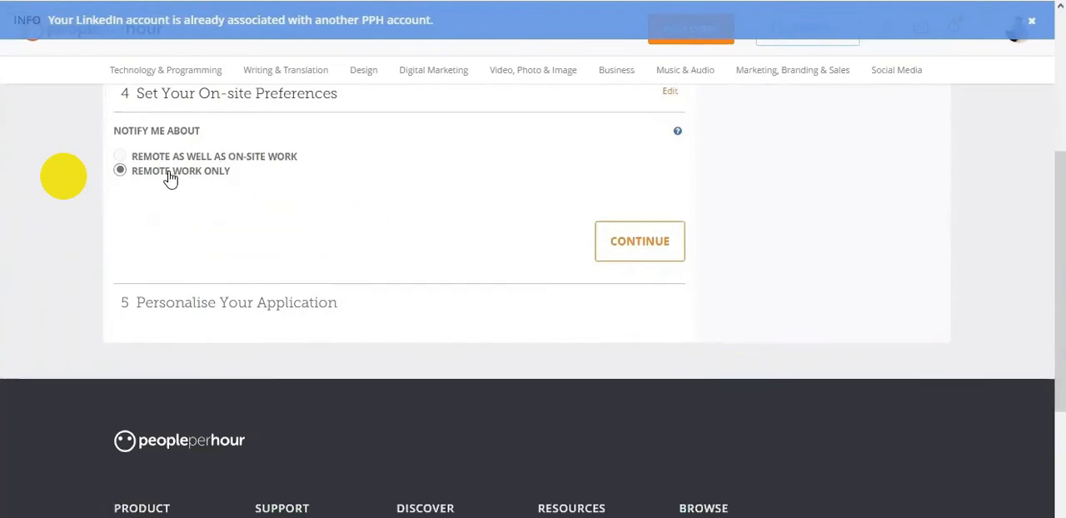
{"action": "left_click", "coordinate": [614, 247]}
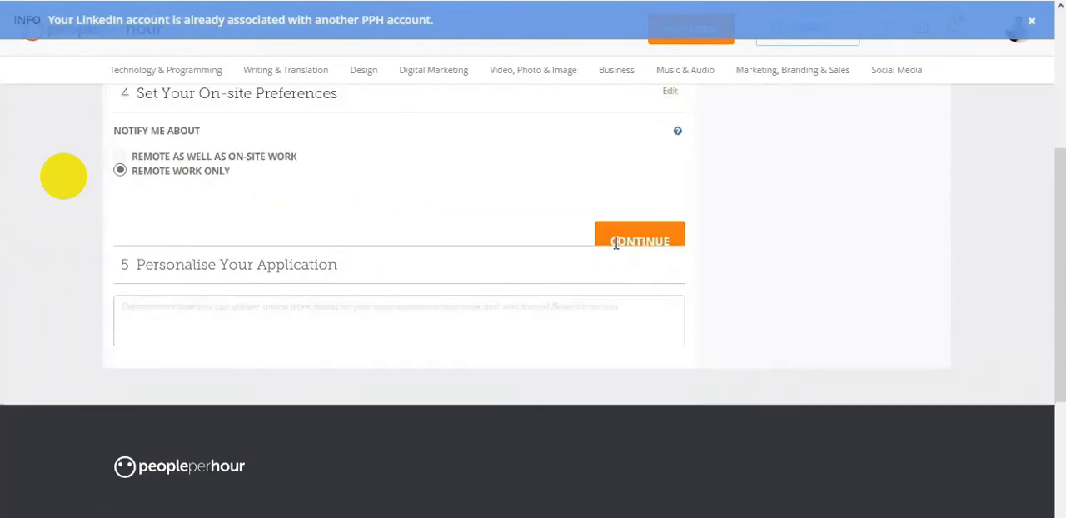
{"action": "left_click", "coordinate": [401, 212]}
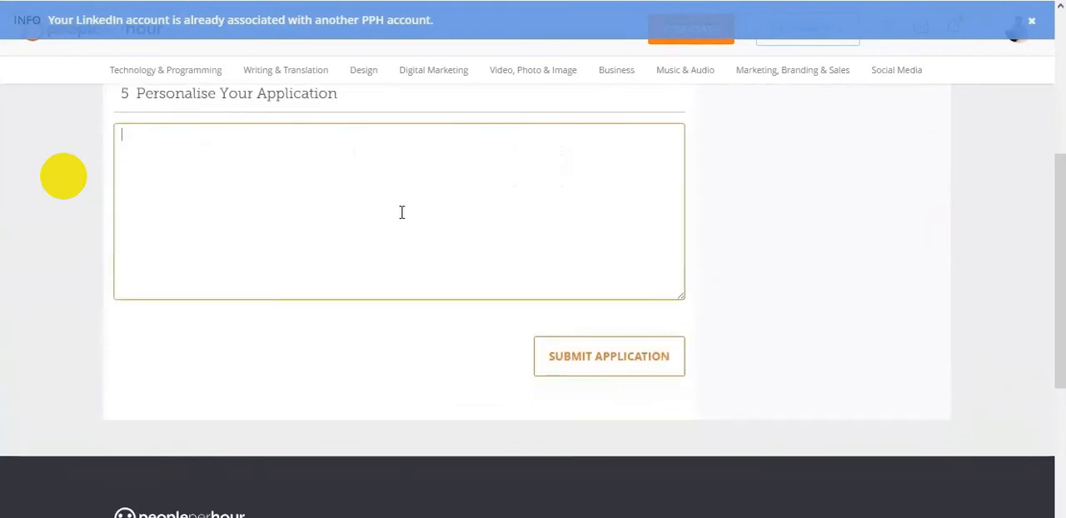
- In the Word copy, accept the grammar corrections for lowercase "feel", the spacing in "Have money" and the comma after "available"
{"action": "left_click", "coordinate": [212, 516]}
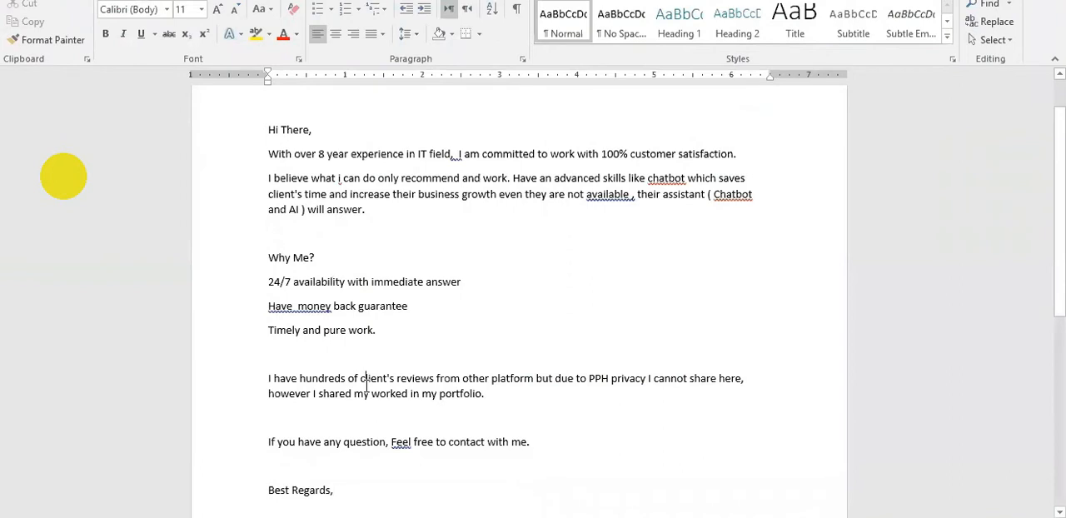
{"action": "right_click", "coordinate": [401, 442]}
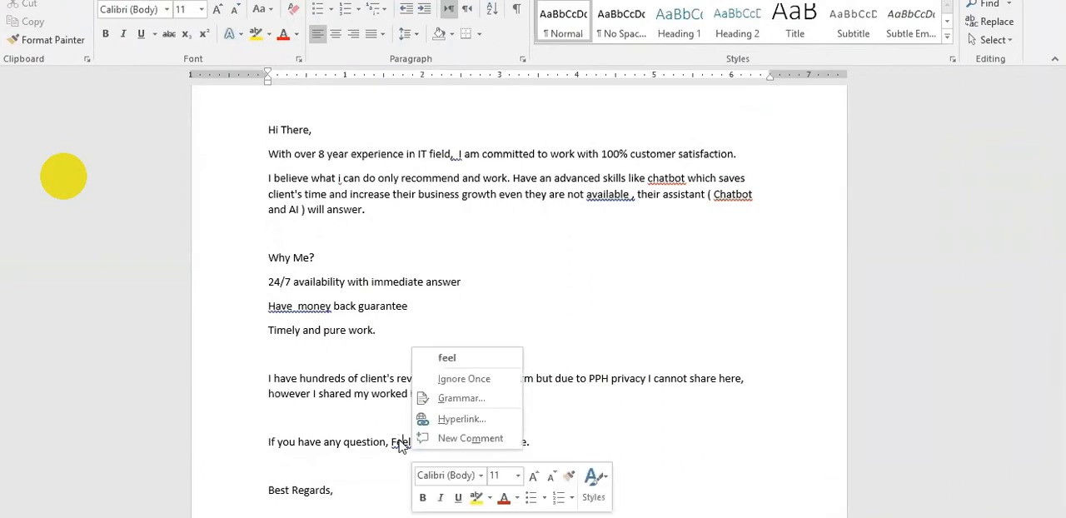
{"action": "left_click", "coordinate": [447, 358]}
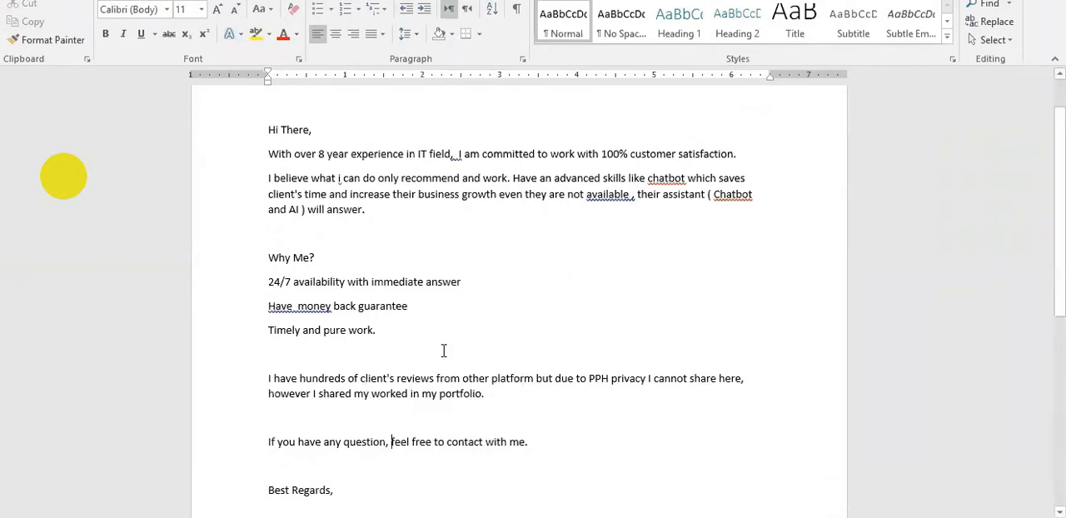
{"action": "right_click", "coordinate": [304, 310]}
{"action": "left_click", "coordinate": [353, 321]}
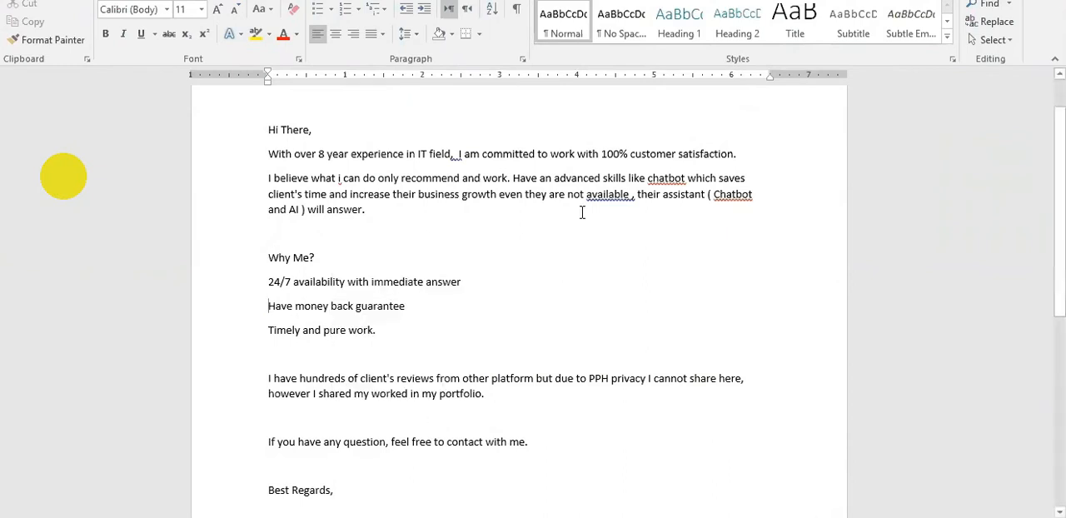
{"action": "right_click", "coordinate": [617, 196]}
{"action": "left_click", "coordinate": [726, 212]}
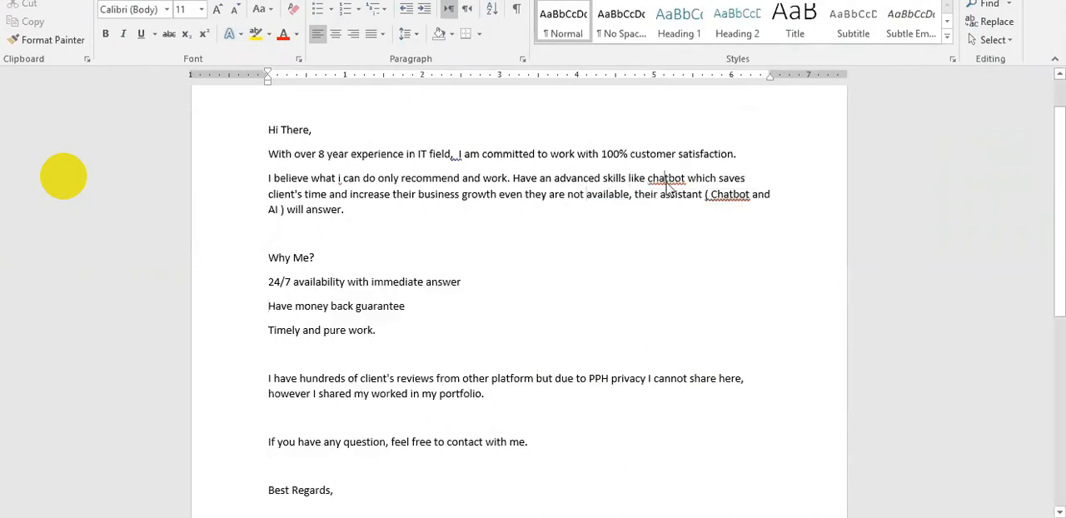
- Replace both occurrences of "chatbot" with the suggested "Chabot" and correct the spacing after "IT field,"
{"action": "right_click", "coordinate": [667, 178]}
{"action": "left_click", "coordinate": [718, 199]}
{"action": "right_click", "coordinate": [729, 195]}
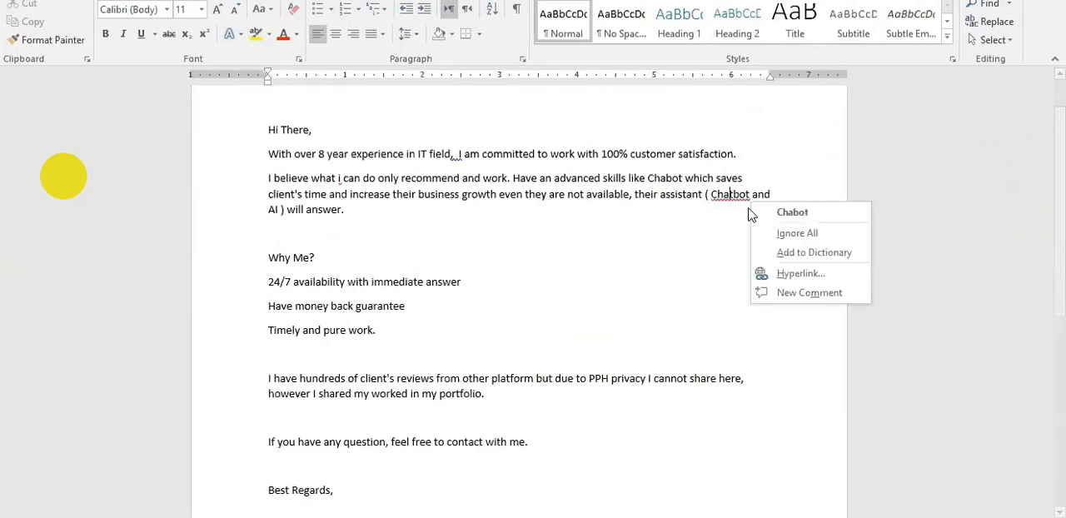
{"action": "left_click", "coordinate": [765, 215]}
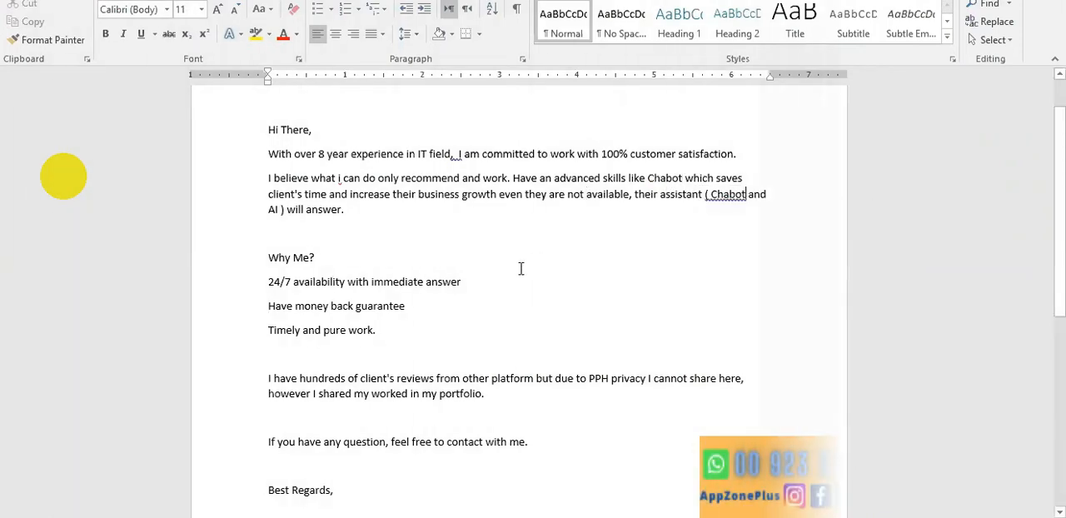
{"action": "right_click", "coordinate": [458, 161]}
{"action": "left_click", "coordinate": [482, 172]}
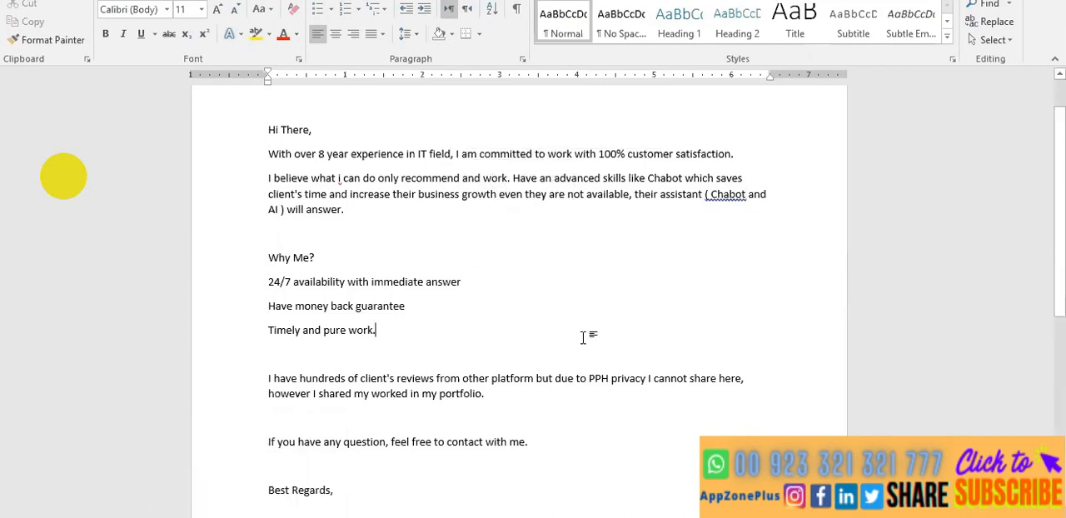
- Copy the entire corrected text from Word and paste it into the Personalise Your Application box on PeoplePerHour
{"action": "key", "text": "ctrl+a"}
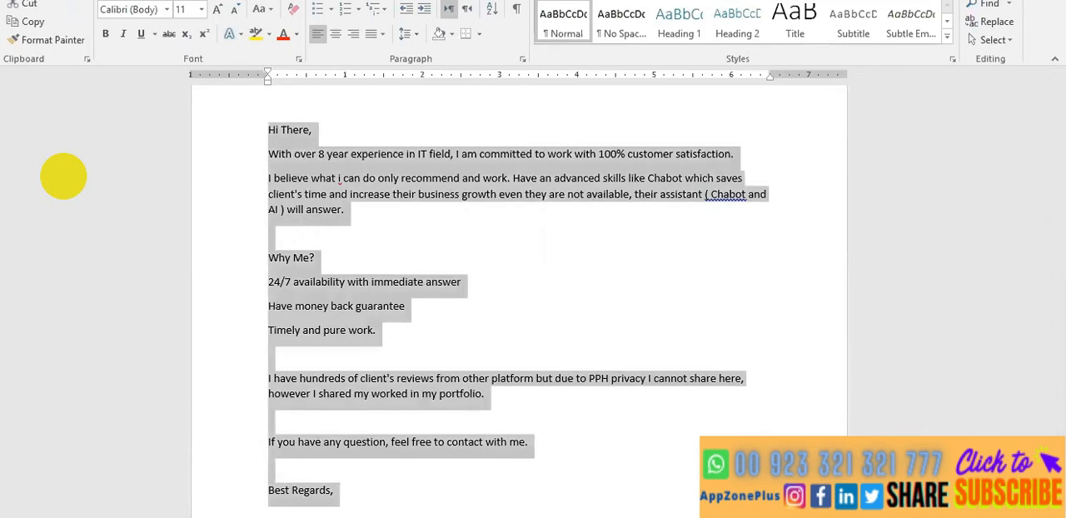
{"action": "left_click", "coordinate": [161, 516]}
{"action": "left_click", "coordinate": [211, 484]}
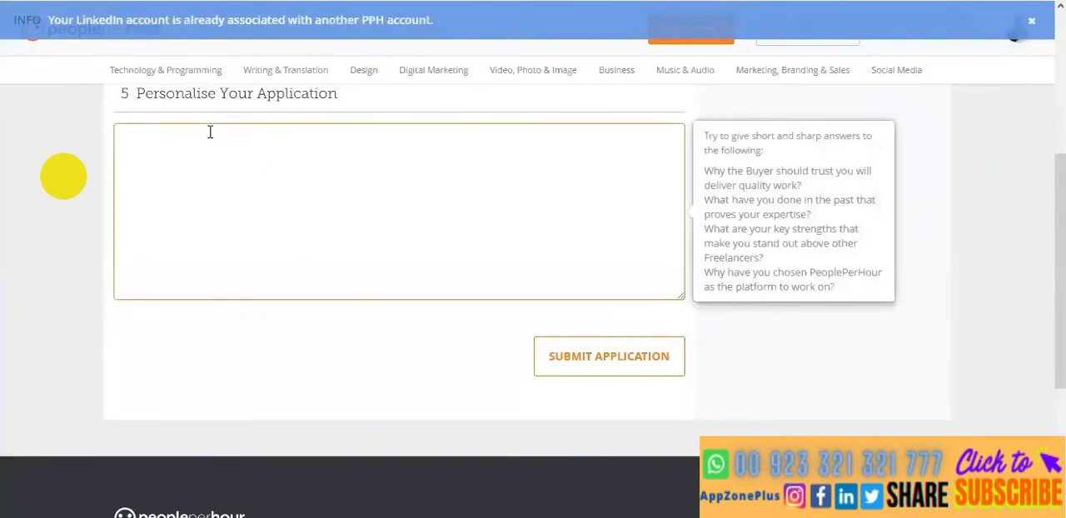
{"action": "key", "text": "ctrl+v"}
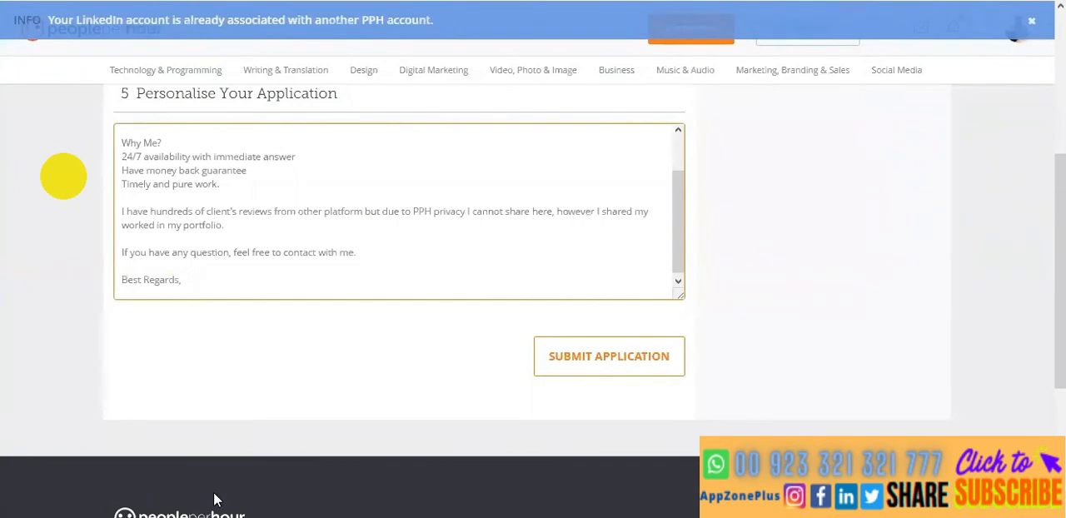
- Switch to the freelance gig page, review its seller description and order details, and return to the PeoplePerHour application
{"action": "left_click", "coordinate": [179, 517]}
{"action": "left_click", "coordinate": [88, 479]}
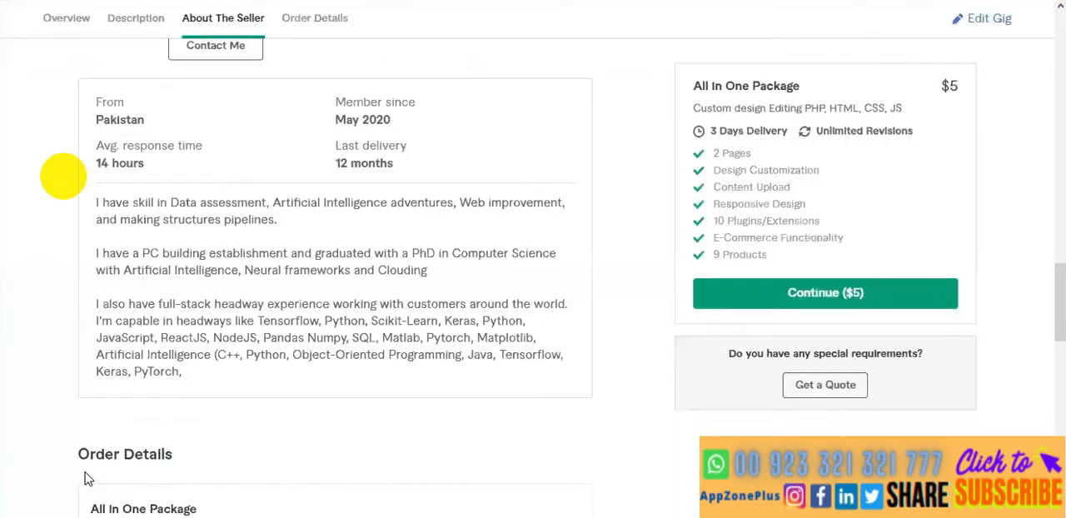
{"action": "scroll", "coordinate": [62, 318], "scroll_direction": "up", "scroll_amount": 1}
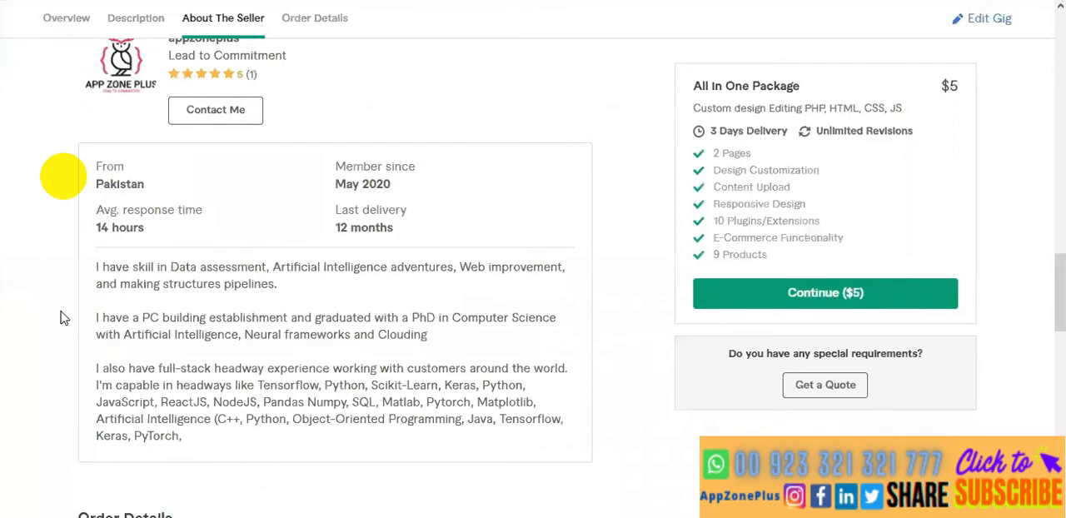
{"action": "scroll", "coordinate": [62, 318], "scroll_direction": "down", "scroll_amount": 2}
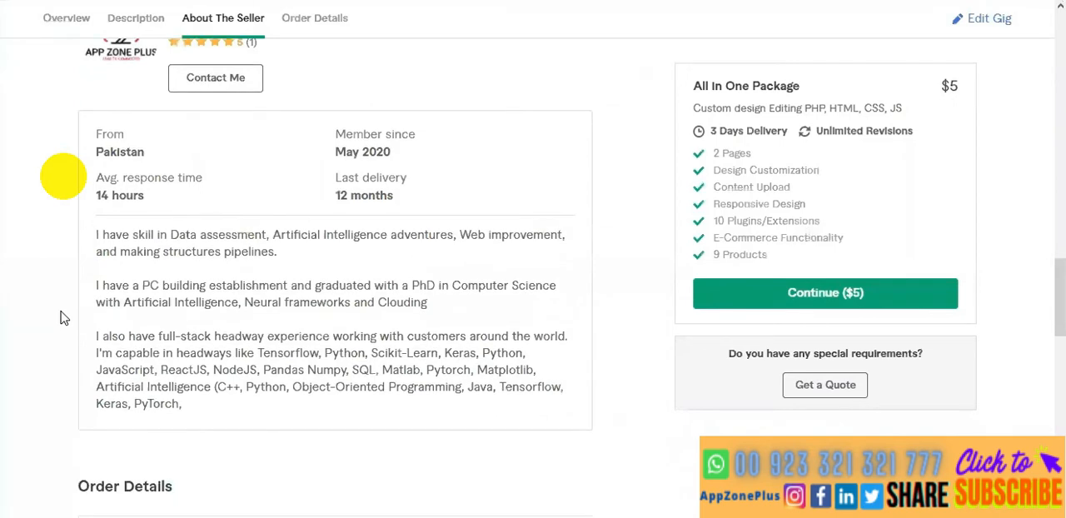
{"action": "scroll", "coordinate": [62, 317], "scroll_direction": "down", "scroll_amount": 5}
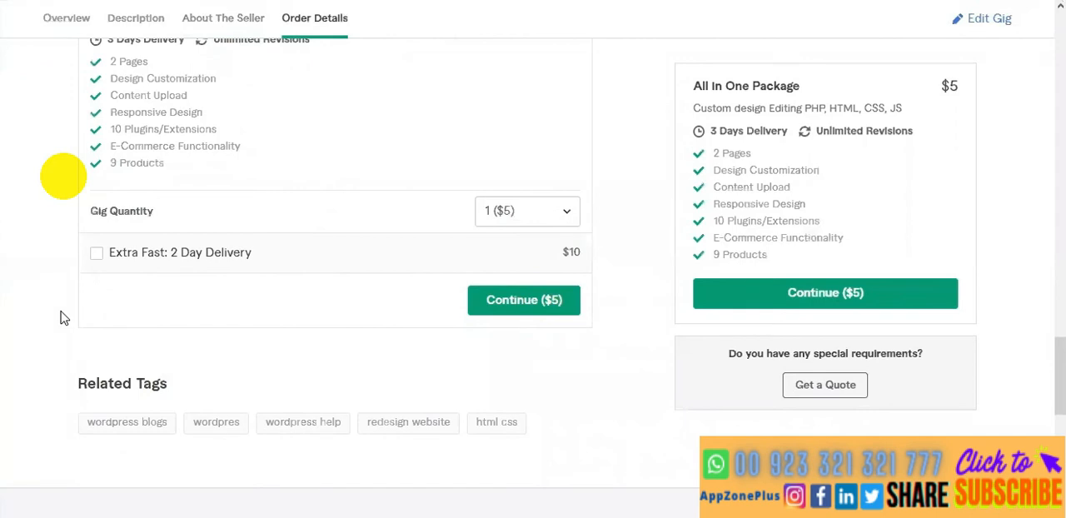
{"action": "scroll", "coordinate": [63, 317], "scroll_direction": "down", "scroll_amount": 1}
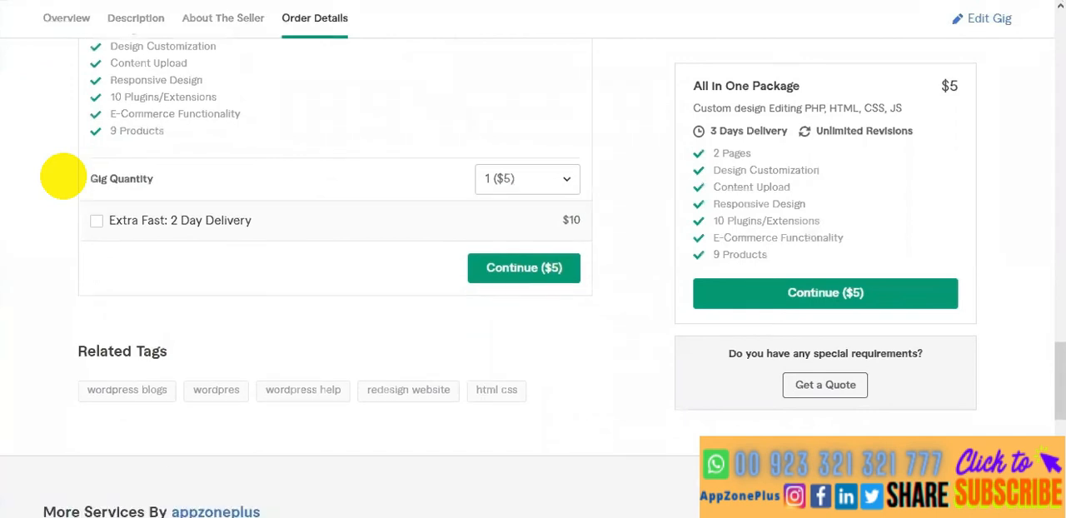
{"action": "left_click", "coordinate": [246, 487]}
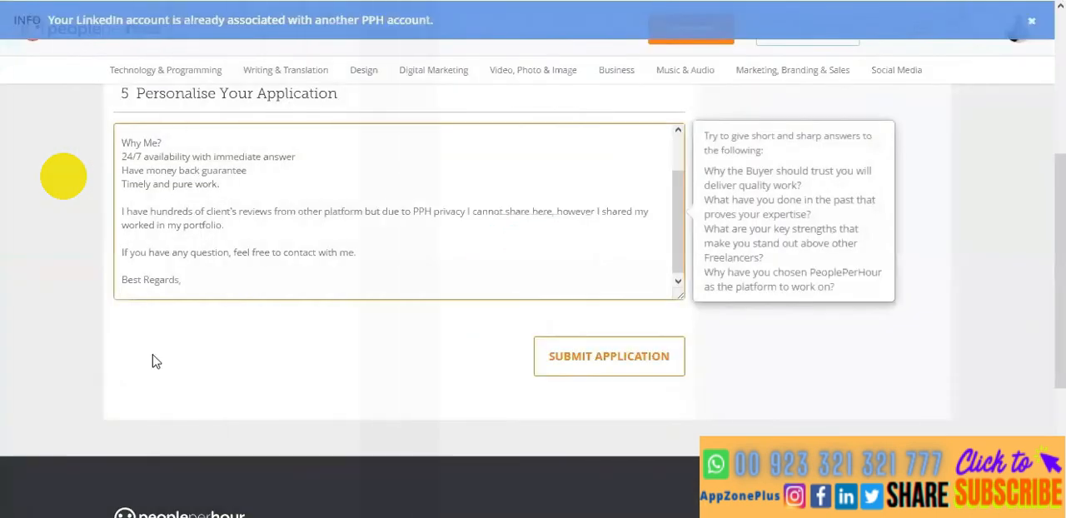
{"action": "left_click", "coordinate": [102, 229]}
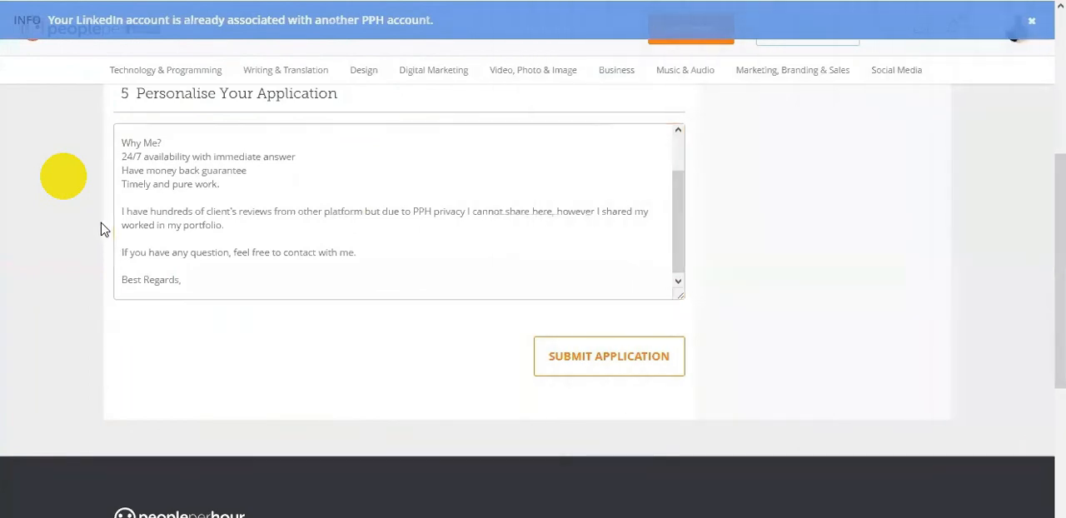
- Start a new line below "Timely and pure work." with "PPH facilitate", correcting the verb's spelling
{"action": "left_click", "coordinate": [357, 253]}
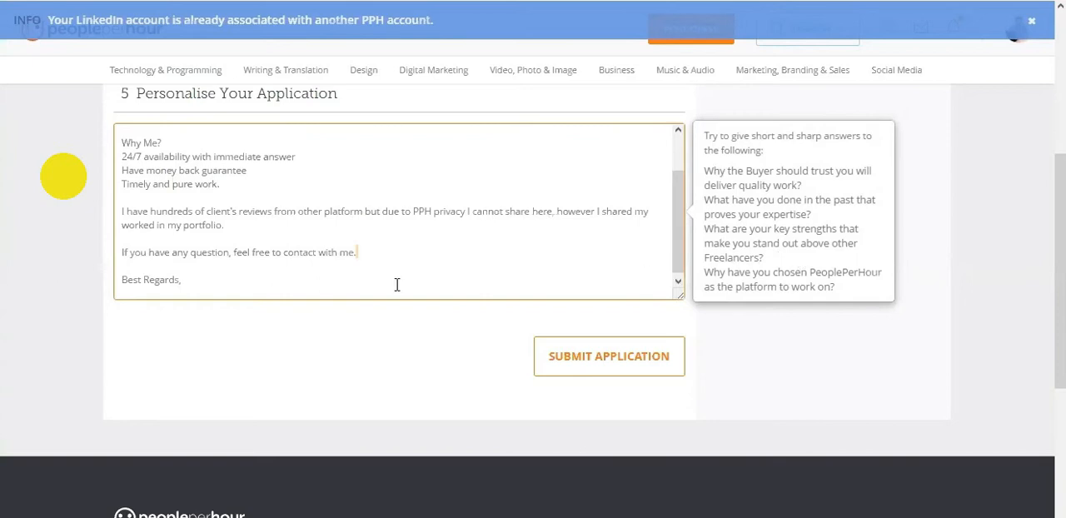
{"action": "key", "text": "Up"}
{"action": "key", "text": "Up"}
{"action": "key", "text": "Up"}
{"action": "key", "text": "Up"}
{"action": "type", "text": "P"}
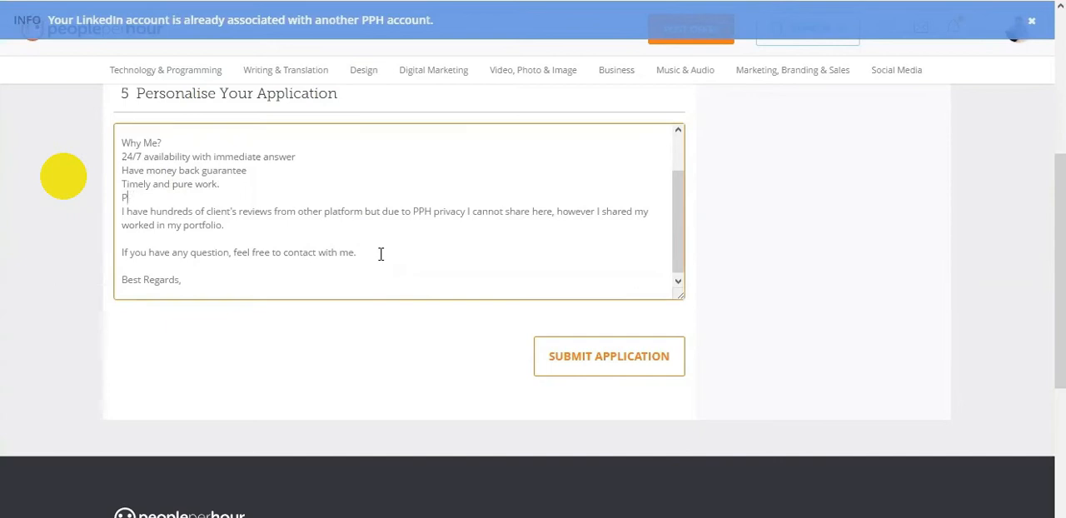
{"action": "type", "text": "PHPH facilitacte"}
{"action": "right_click", "coordinate": [166, 196]}
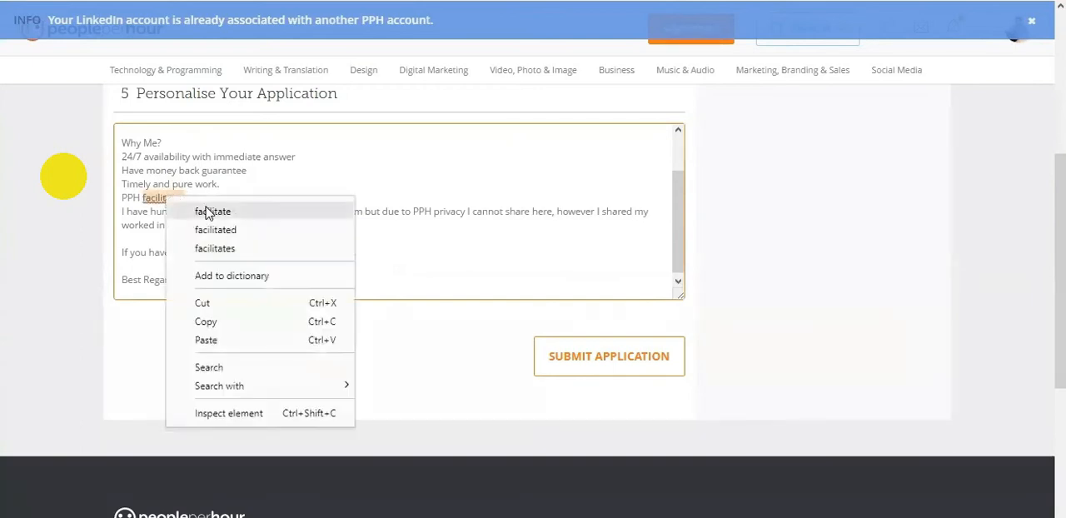
{"action": "left_click", "coordinate": [210, 212]}
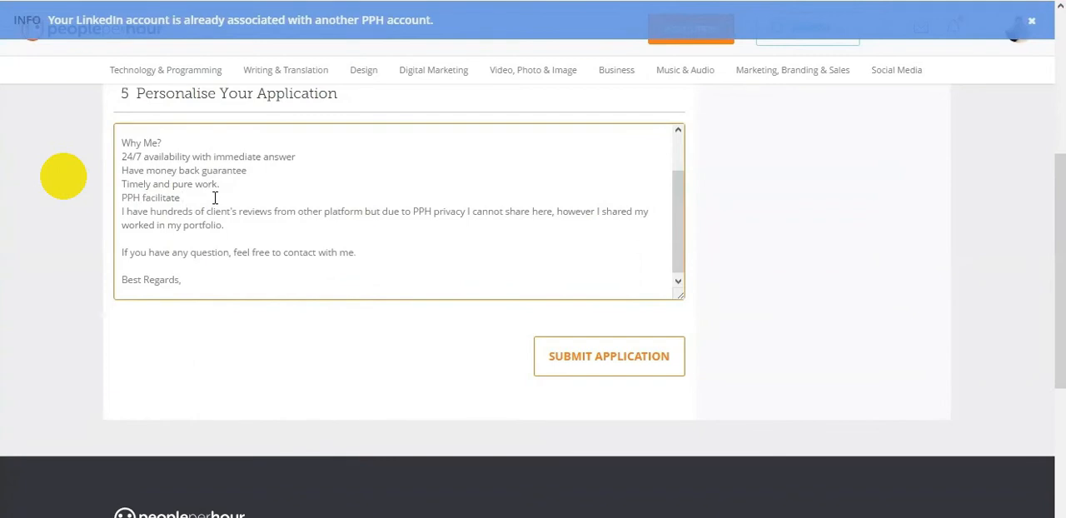
- Continue the PPH line with "me to select my project on hourly bases which"
{"action": "type", "text": "me for"}
{"action": "key", "text": "BackSpace"}
{"action": "key", "text": "BackSpace"}
{"action": "key", "text": "BackSpace"}
{"action": "type", "text": "to select my project "}
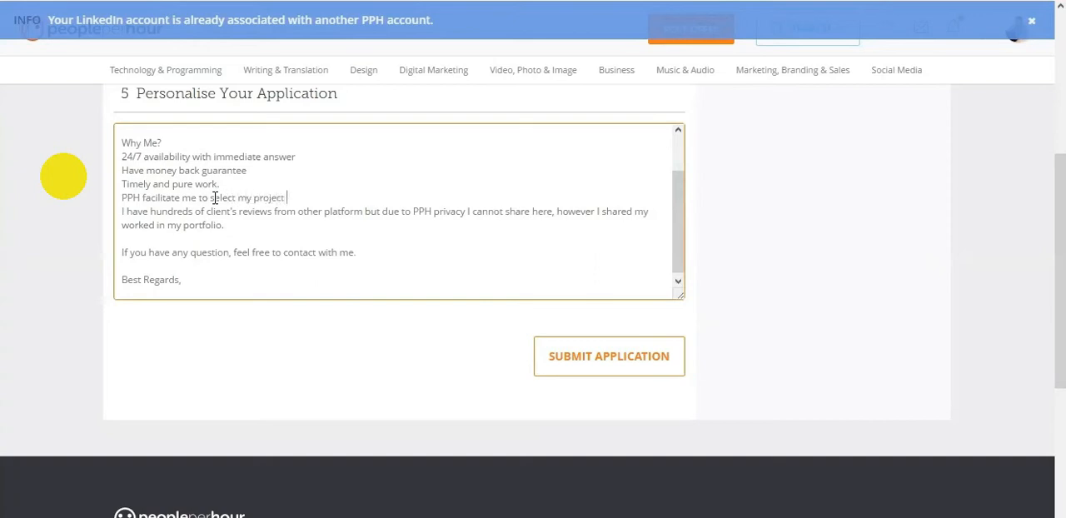
{"action": "type", "text": "on hourly bases which "}
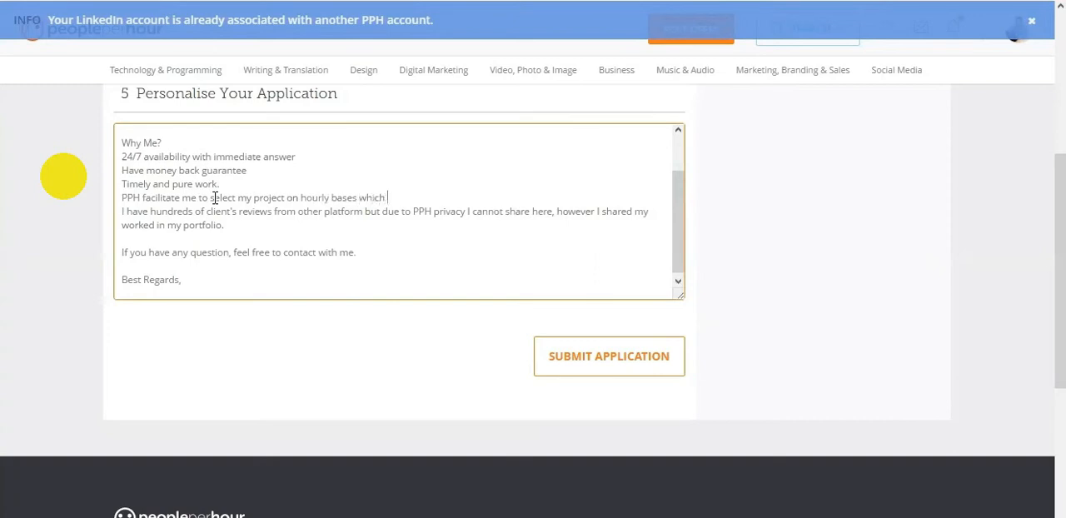
{"action": "type", "text": "is the m"}
{"action": "type", "text": "most suitab"}
{"action": "type", "text": "le a"}
{"action": "type", "text": " for me i"}
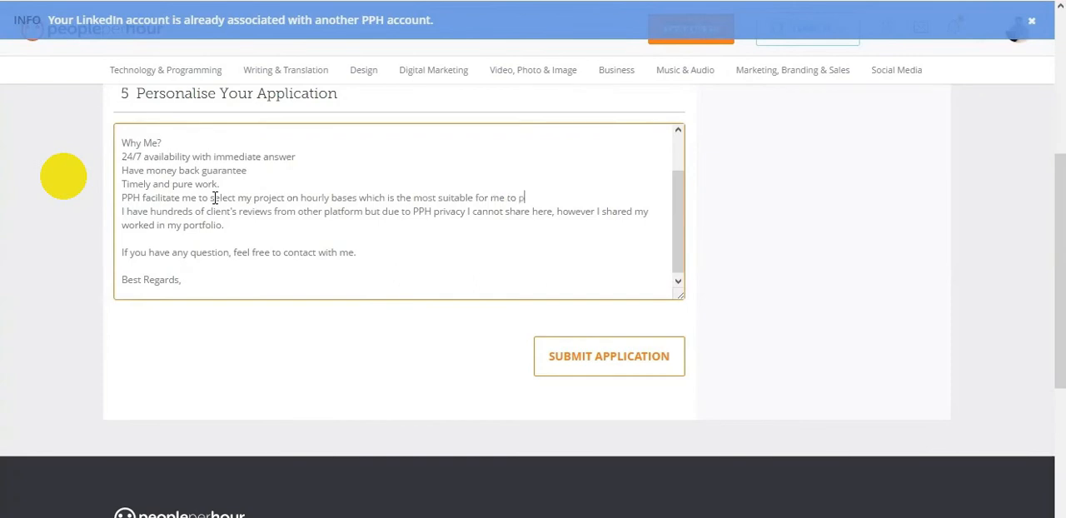
{"action": "type", "text": "o prvide speedy an dquality work."}
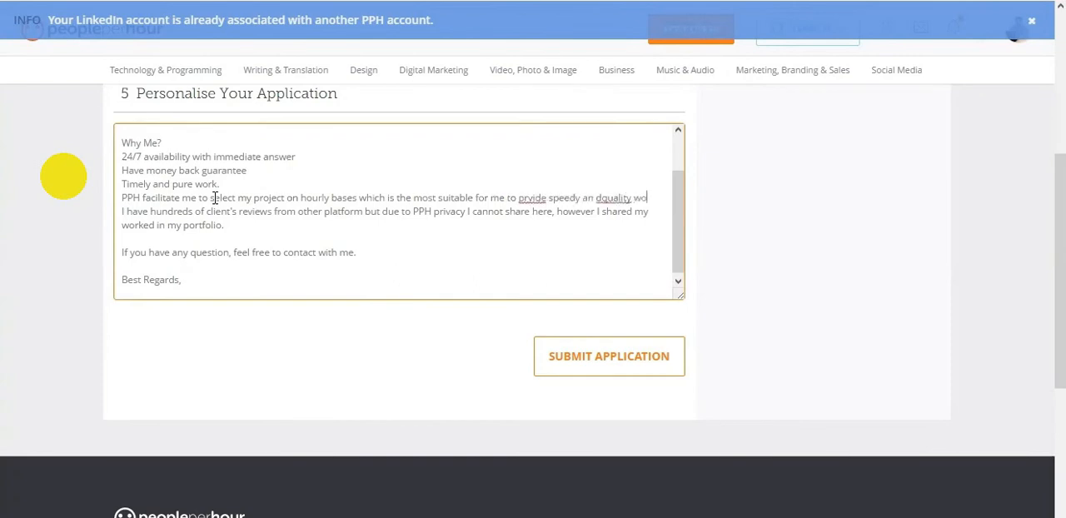
- Correct the typos at the end of the PPH sentence so it reads "provide speedy and quality work."
{"action": "right_click", "coordinate": [535, 197]}
{"action": "left_click", "coordinate": [575, 212]}
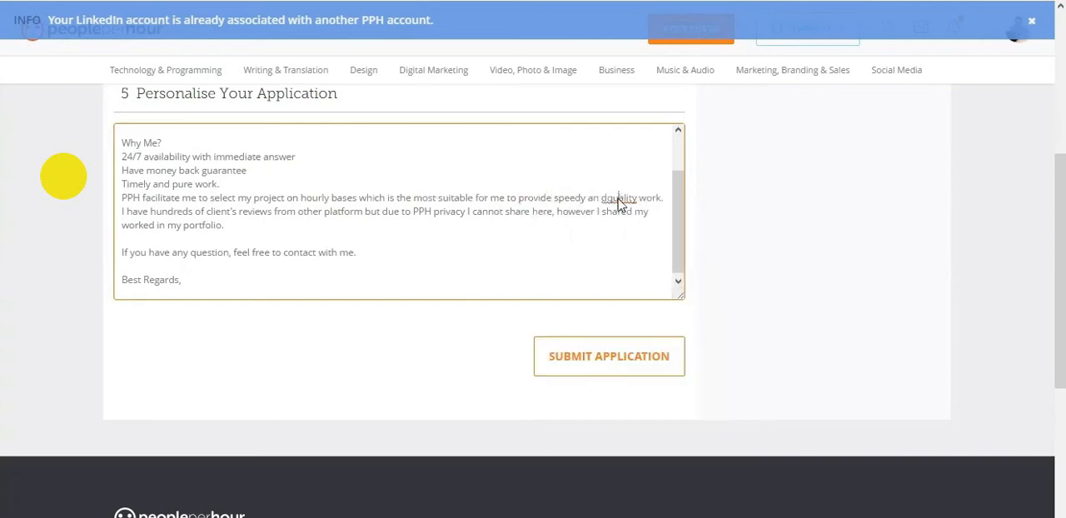
{"action": "right_click", "coordinate": [615, 198]}
{"action": "left_click", "coordinate": [608, 198]}
{"action": "type", "text": "d"}
- Submit the completed application and proceed with the free BASIC processing option of approximately 7 working days
{"action": "scroll", "coordinate": [71, 211], "scroll_direction": "up", "scroll_amount": 4}
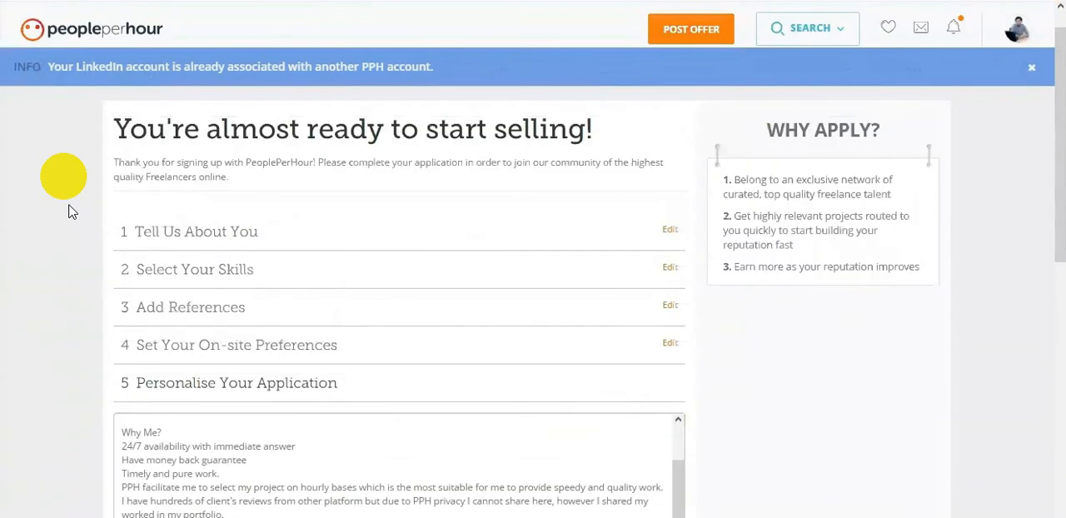
{"action": "scroll", "coordinate": [72, 211], "scroll_direction": "down", "scroll_amount": 5}
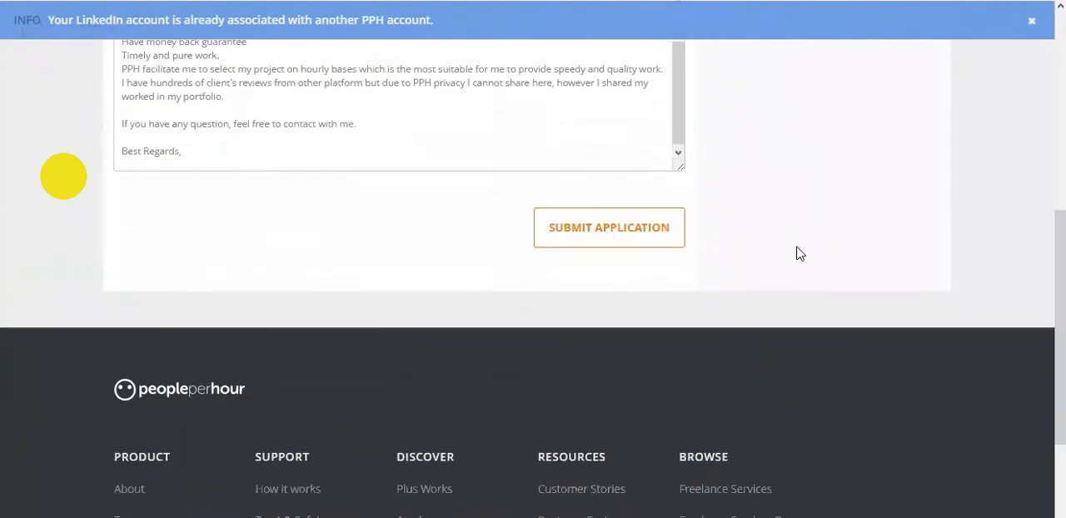
{"action": "left_click", "coordinate": [547, 147]}
{"action": "key", "text": "ctrl+a"}
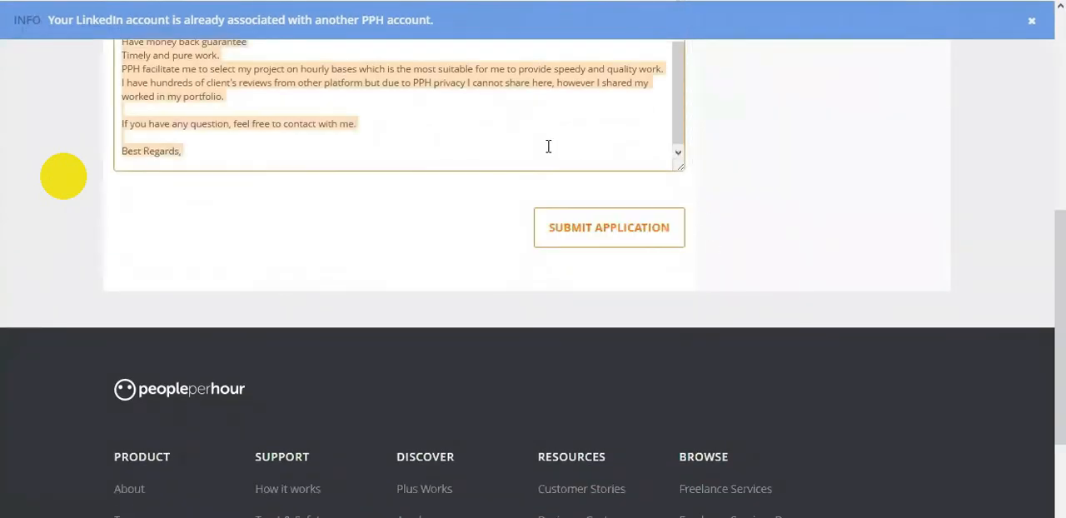
{"action": "left_click", "coordinate": [583, 232]}
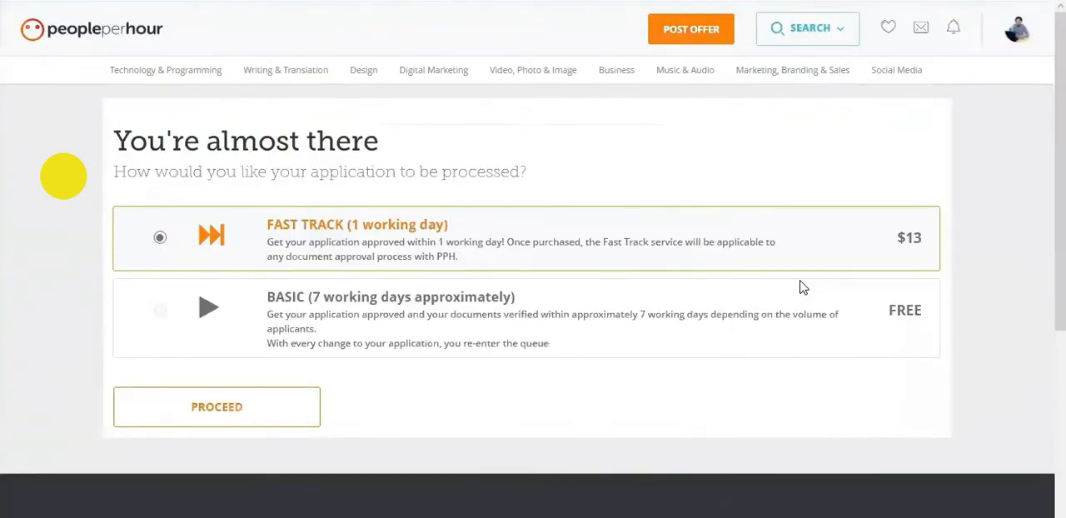
{"action": "left_click", "coordinate": [160, 311]}
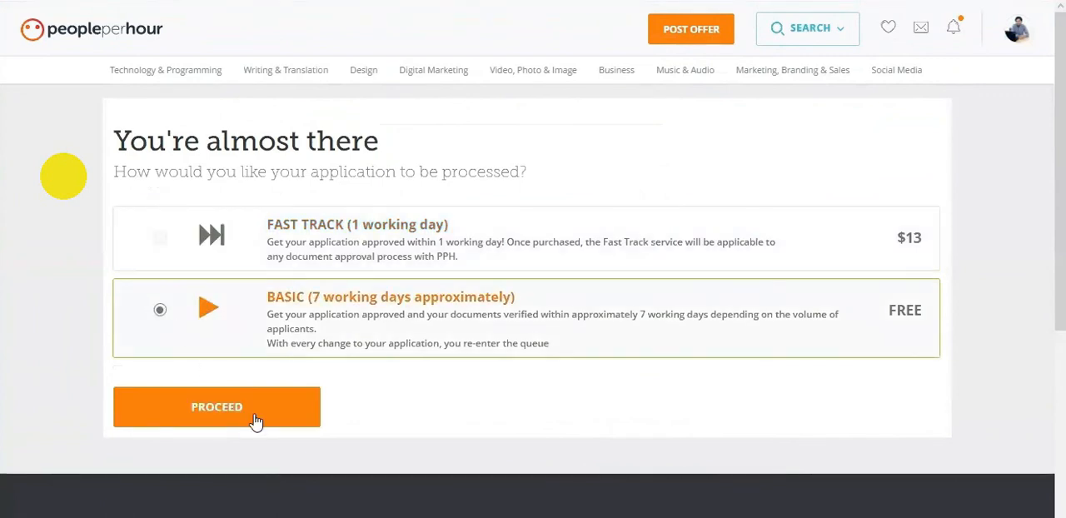
{"action": "left_click", "coordinate": [256, 423]}
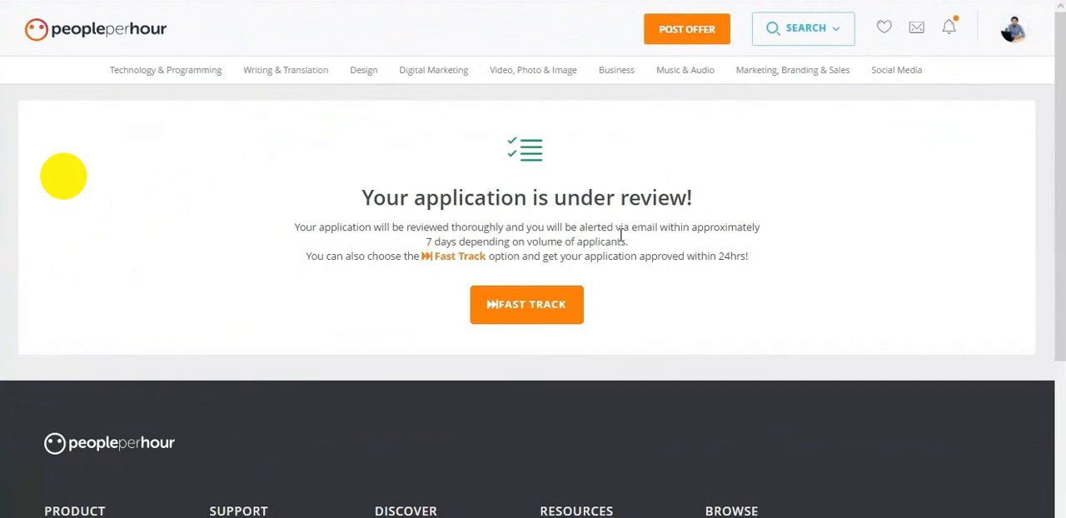
{"action": "left_click", "coordinate": [451, 264]}
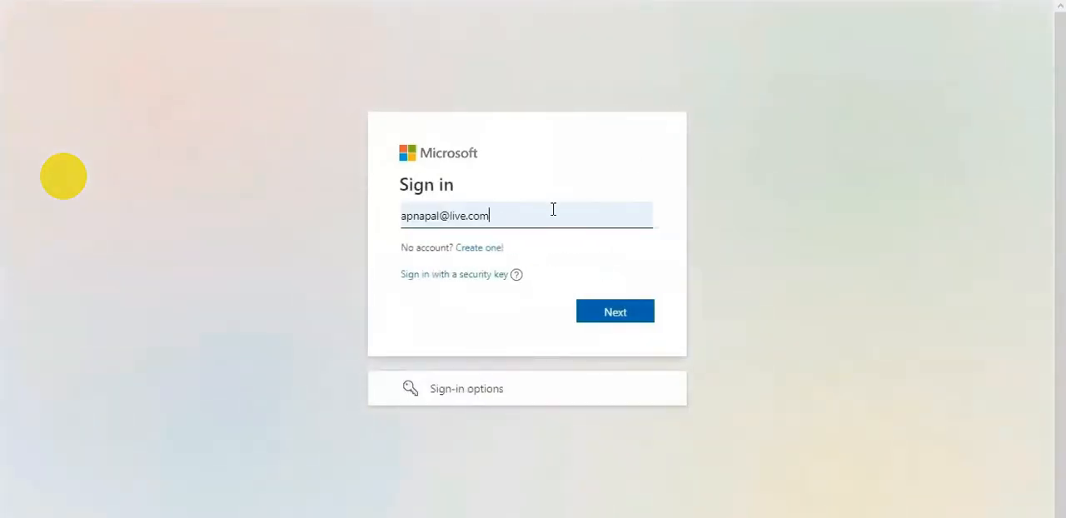
- Sign in to the Outlook mailbox with the account's e-mail address and password
{"action": "left_click", "coordinate": [553, 209]}
{"action": "left_click", "coordinate": [469, 300]}
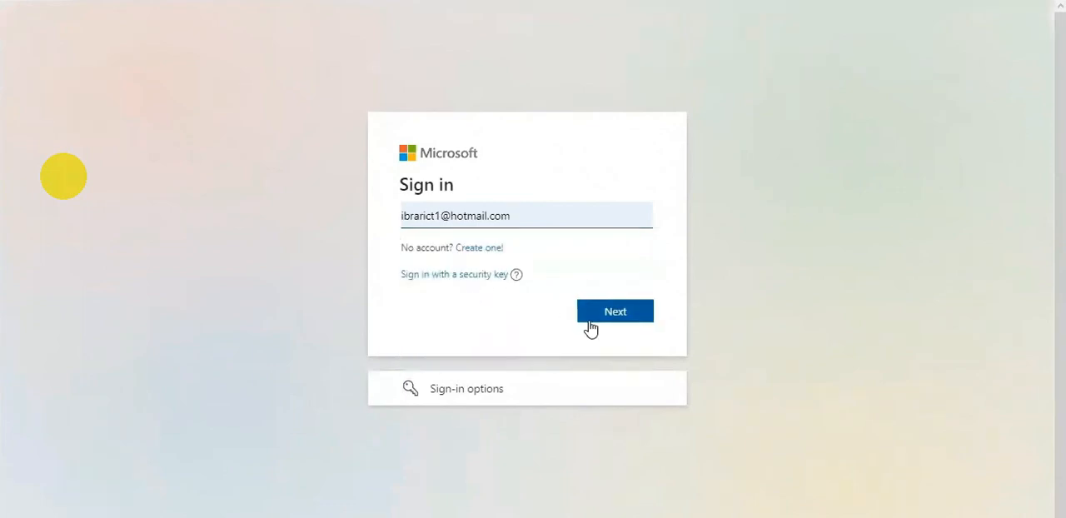
{"action": "left_click", "coordinate": [590, 313]}
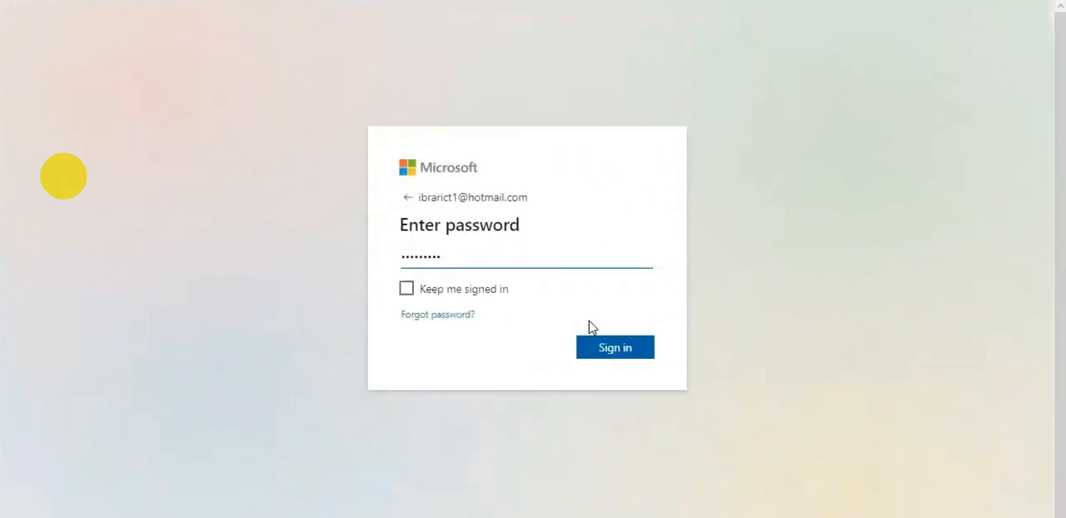
{"action": "left_click", "coordinate": [614, 349]}
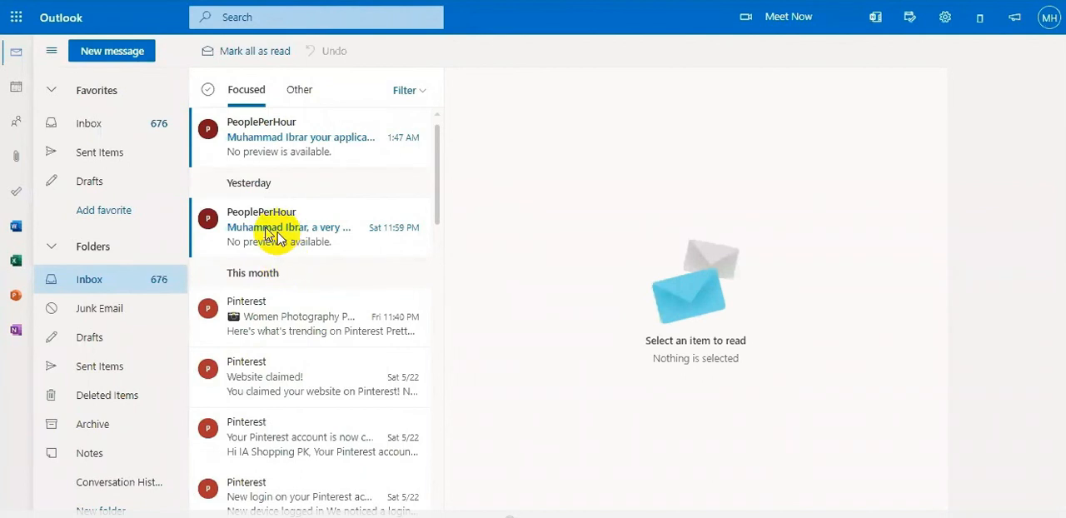
- Open the PeoplePerHour welcome e-mail and read through the application-received e-mail in the inbox
{"action": "left_click", "coordinate": [275, 235]}
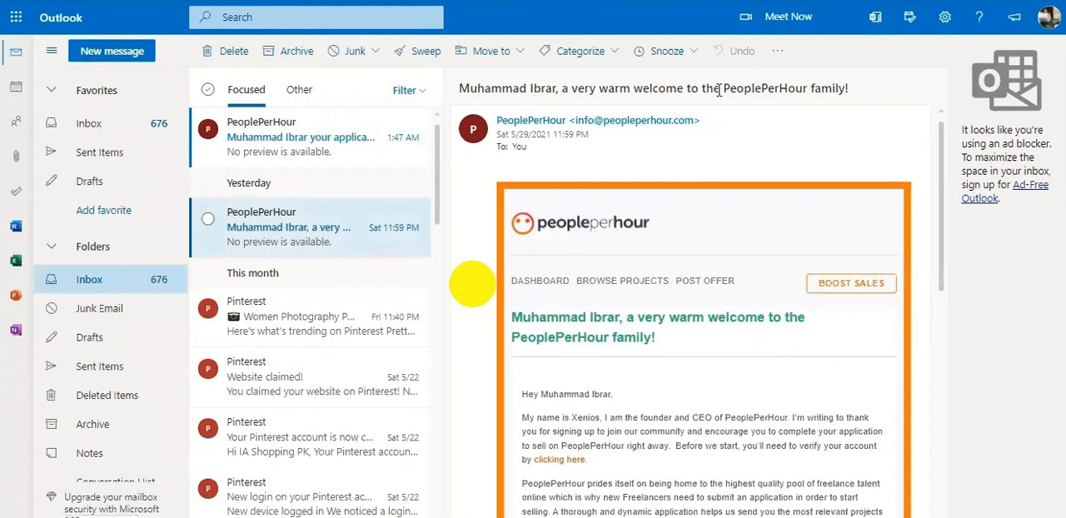
{"action": "left_click", "coordinate": [317, 149]}
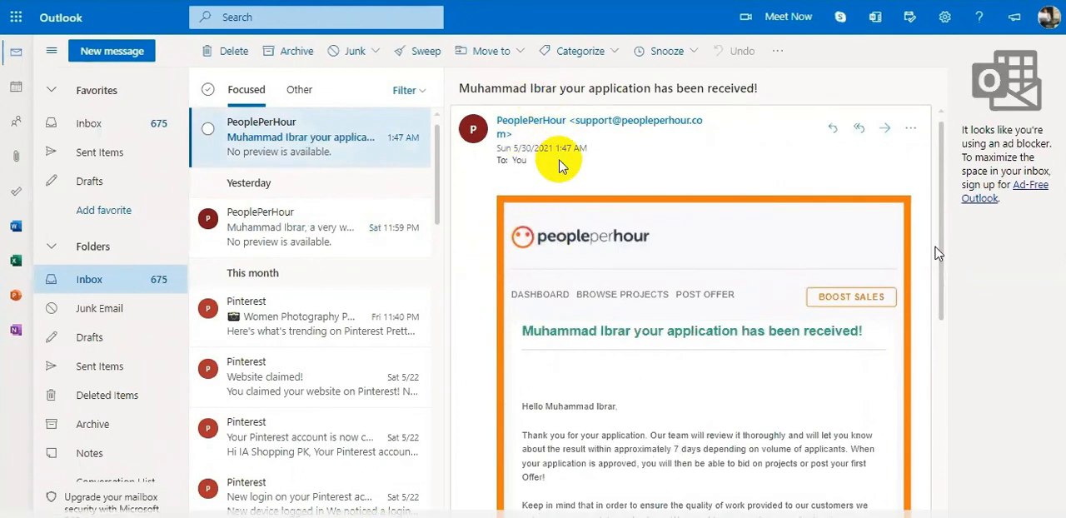
{"action": "left_click_drag", "start_coordinate": [945, 242], "coordinate": [944, 331]}
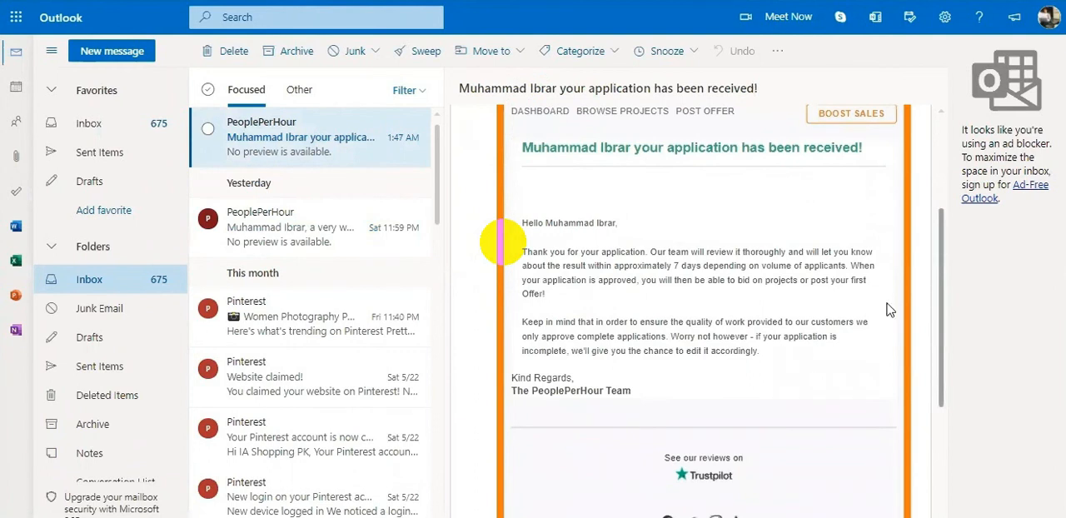